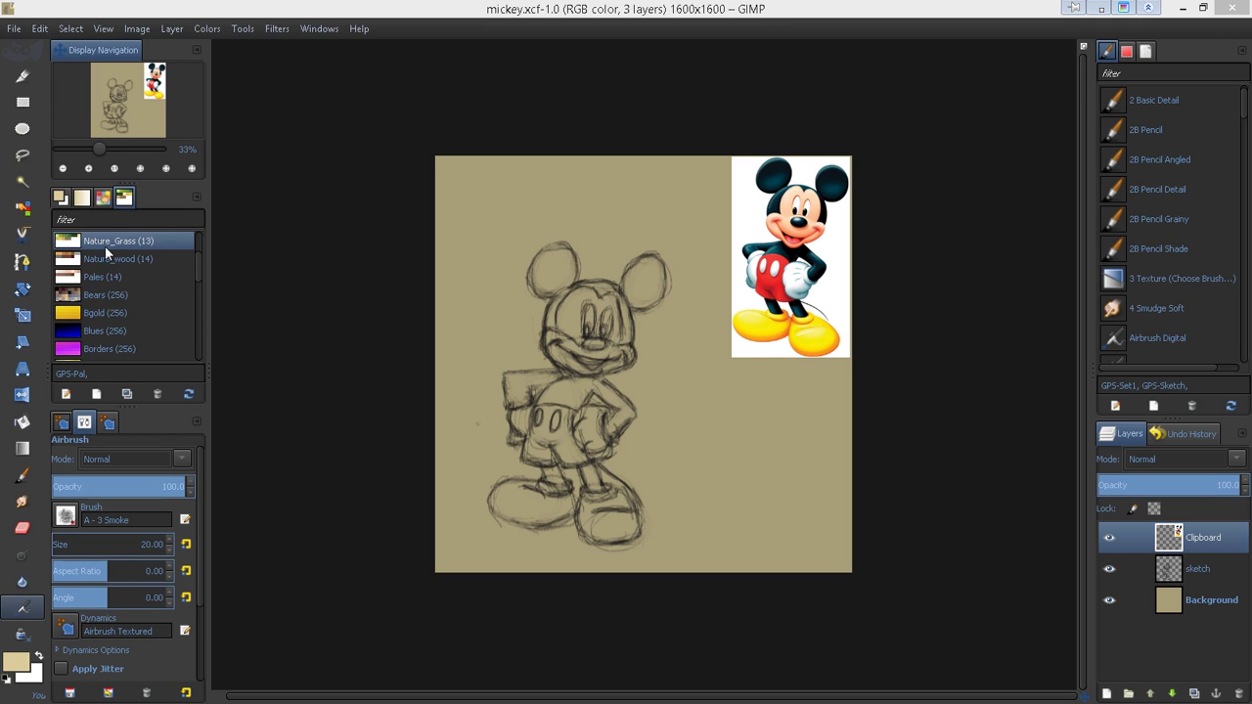
Look through the dockable dialogs menu and close it without choosing anything.
click(319, 28)
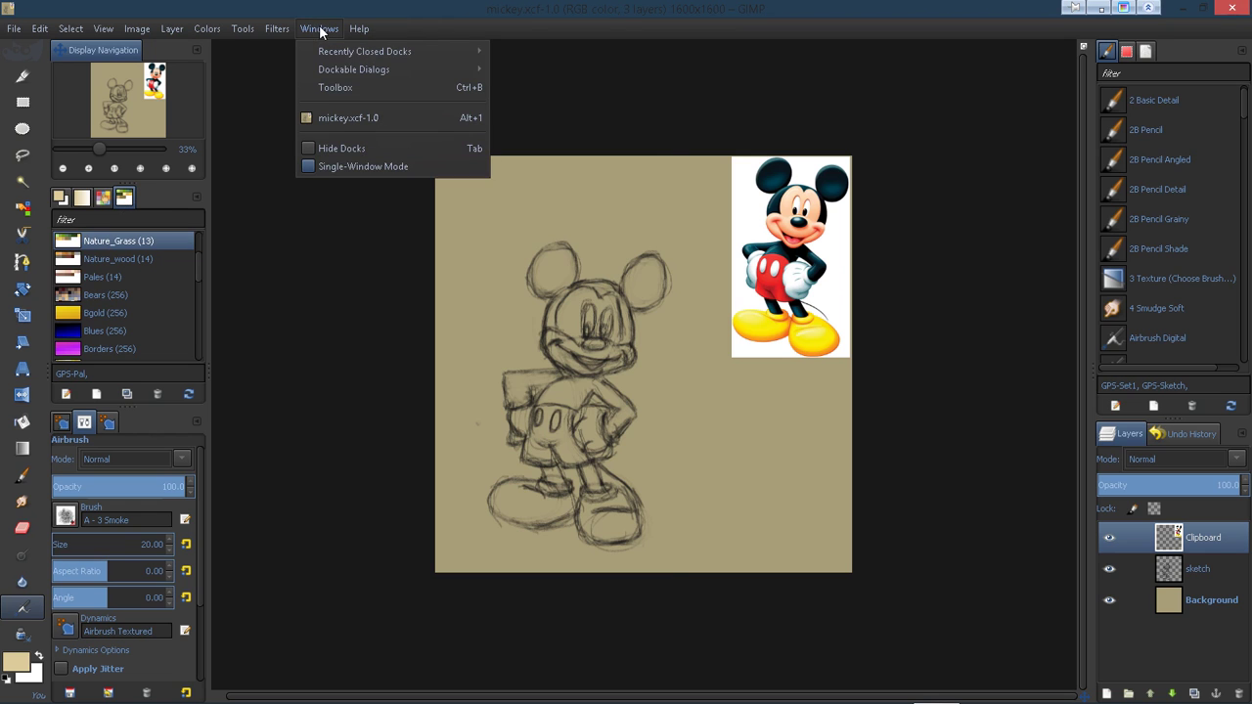
mouse_move(335, 69)
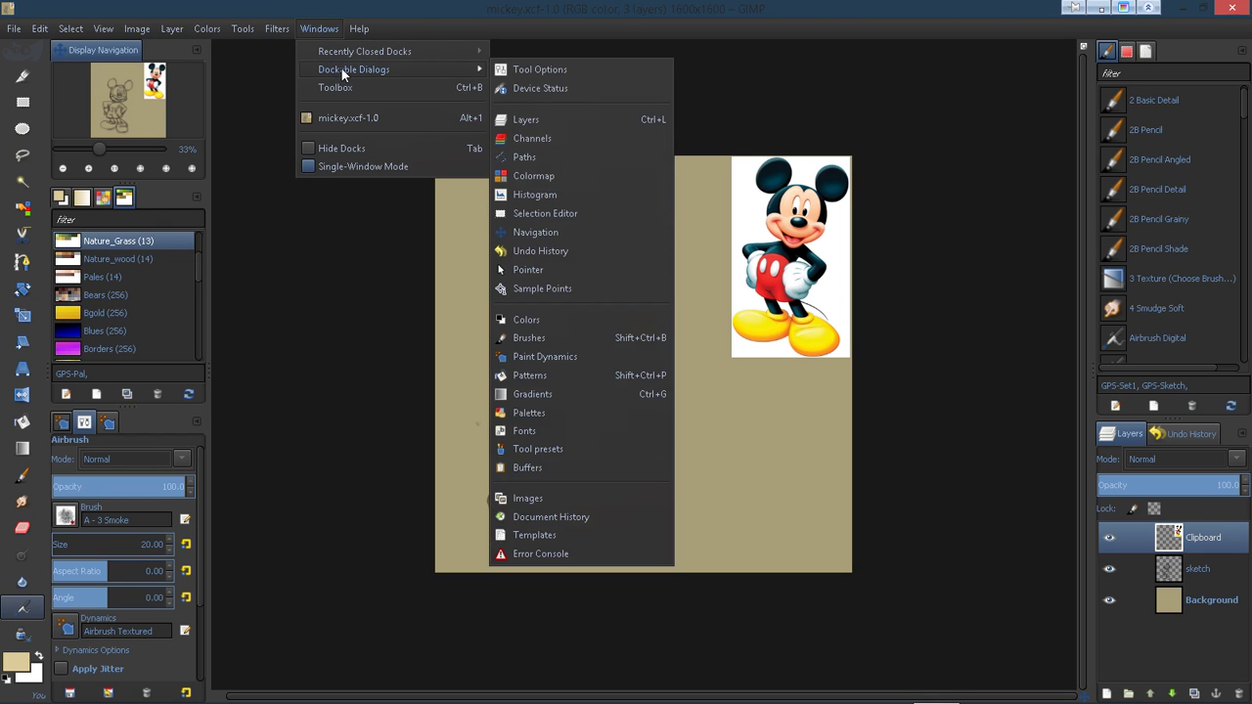
mouse_move(587, 701)
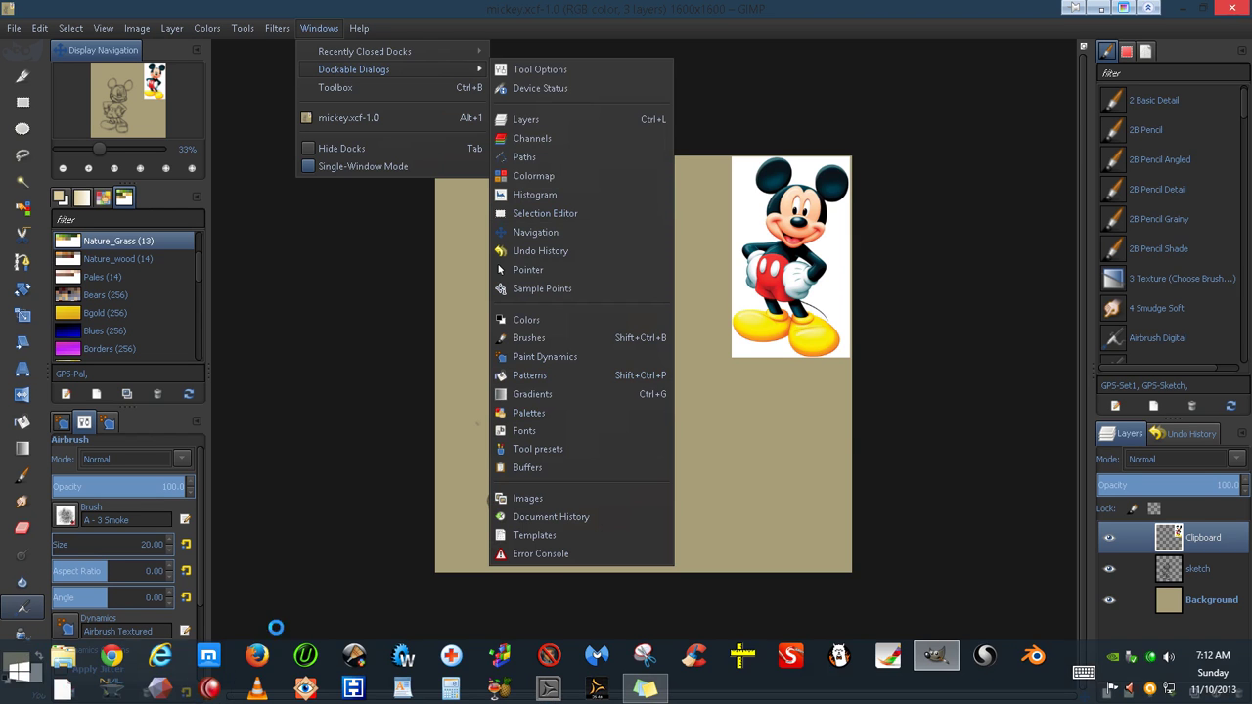
click(353, 359)
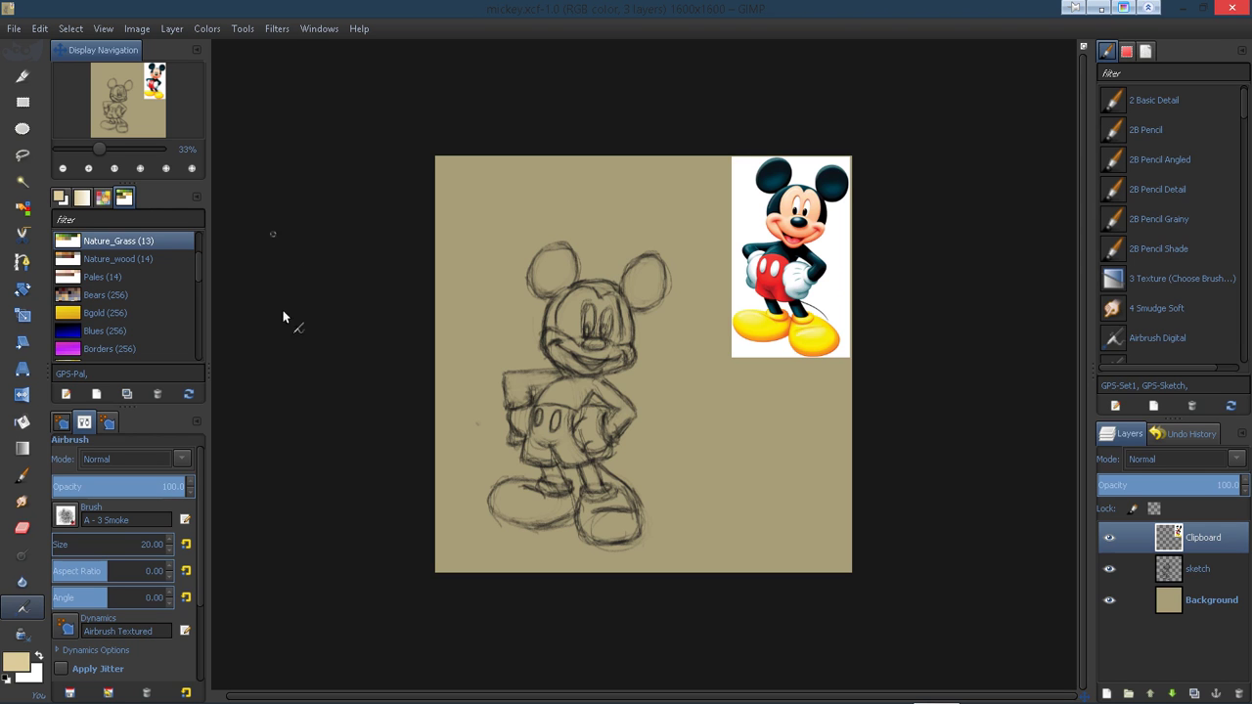
Begin a palette import from the Mickey image, then cancel it.
right_click(129, 242)
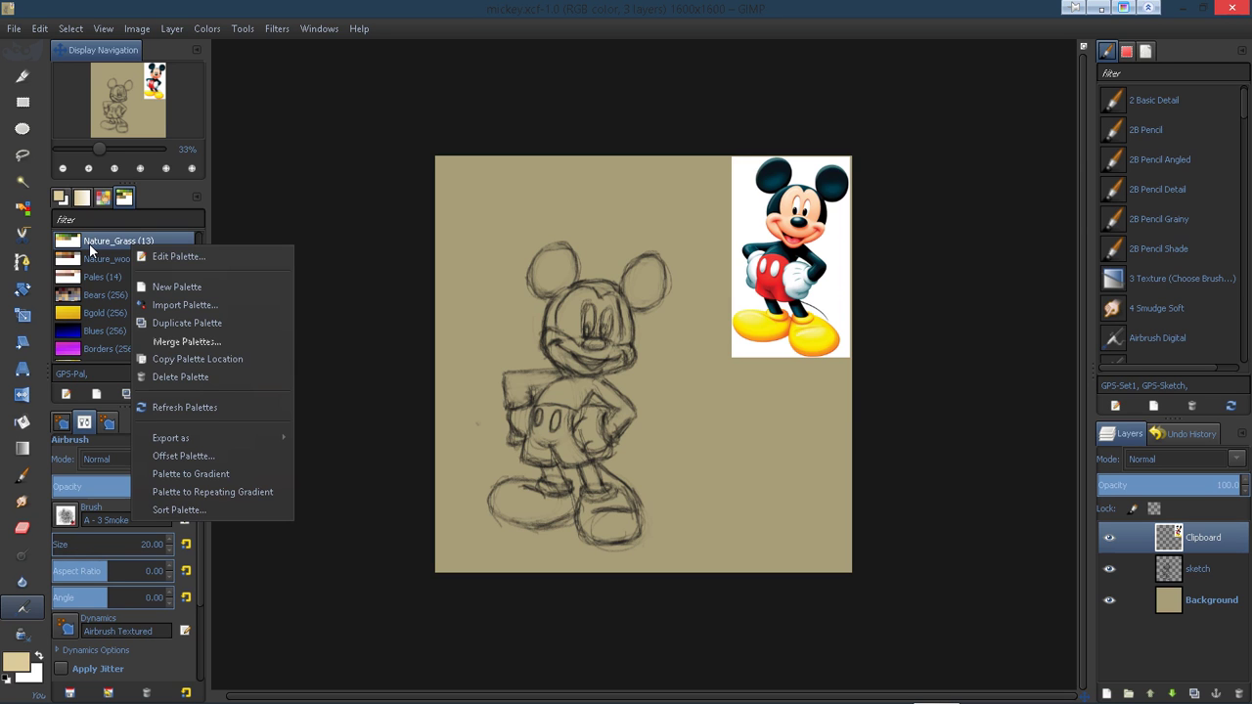
click(219, 306)
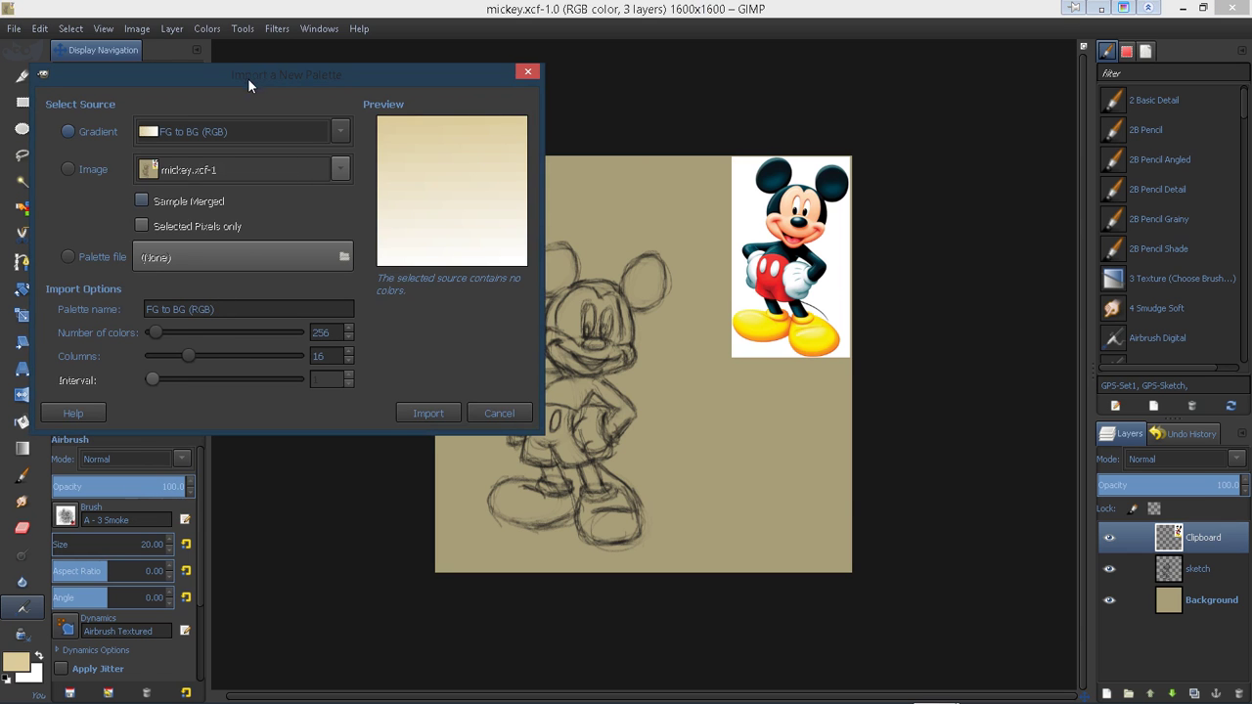
drag(249, 76, 347, 109)
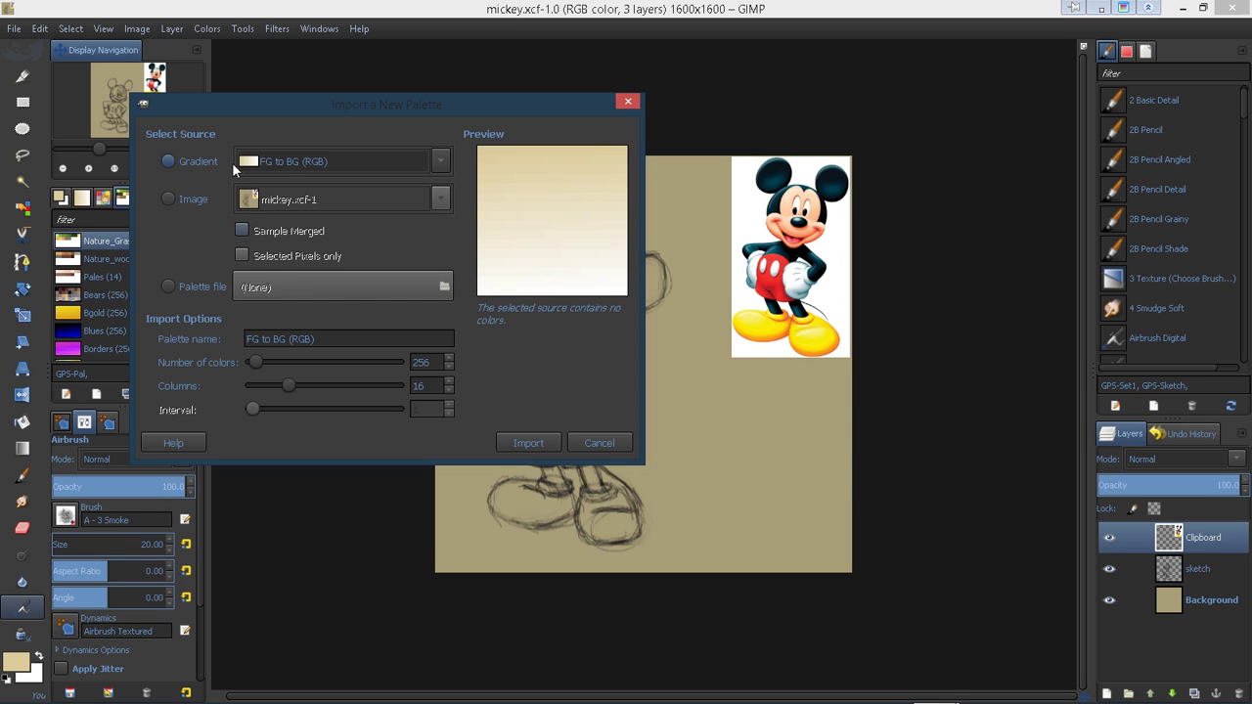
click(168, 199)
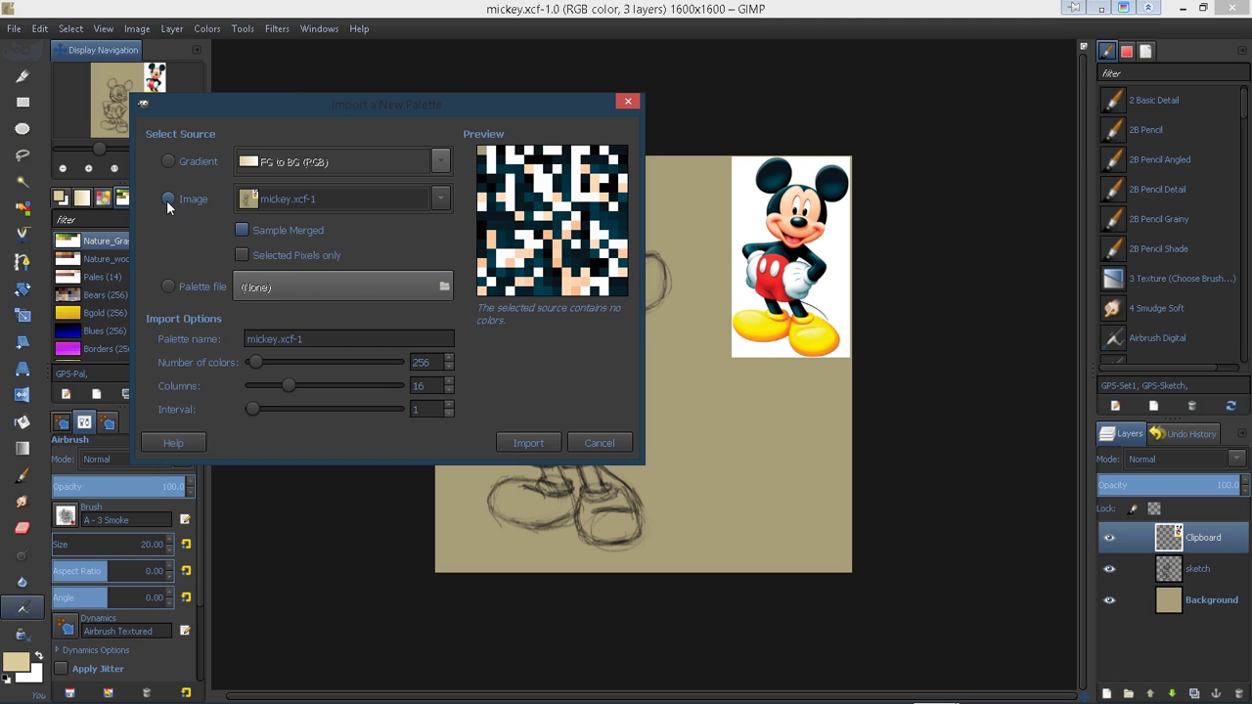
drag(417, 107, 381, 92)
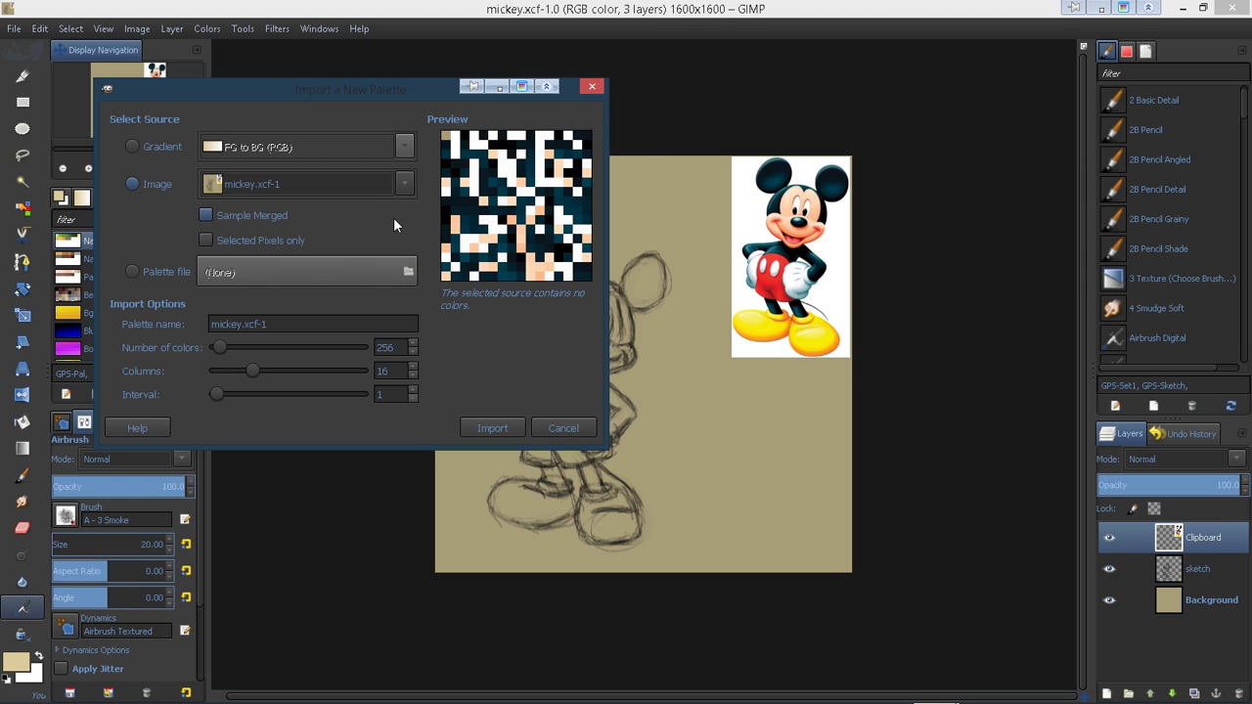
click(562, 427)
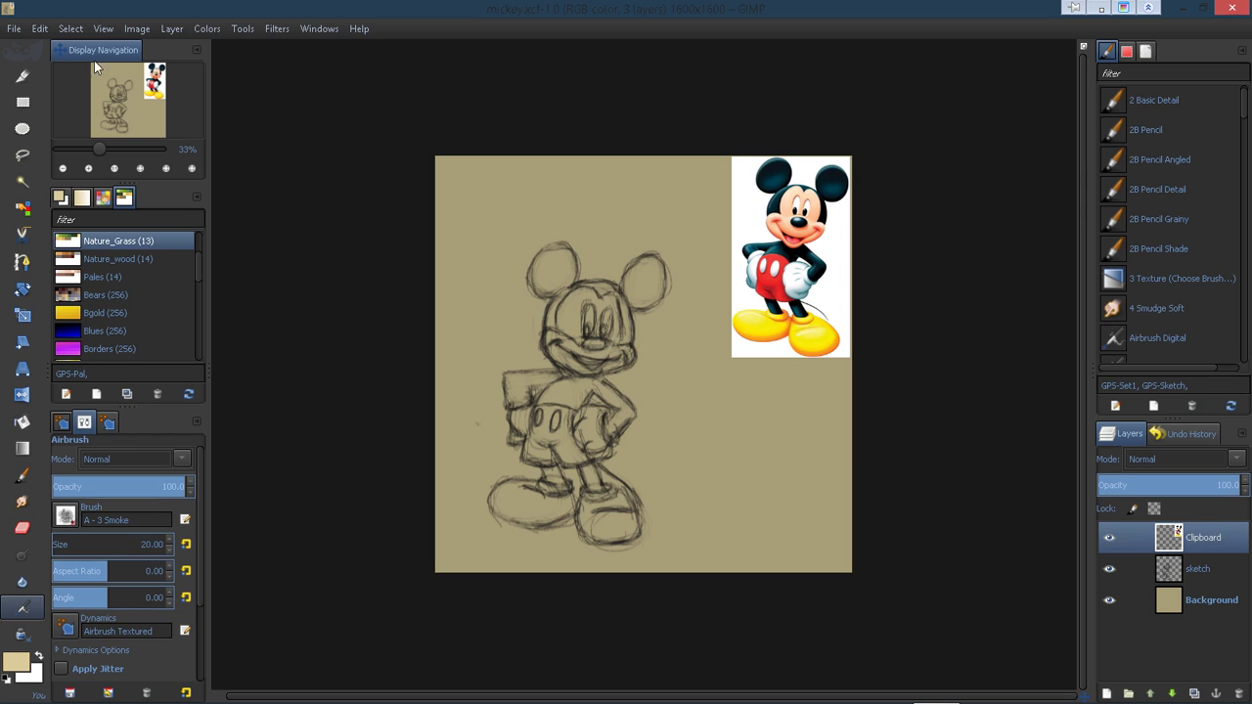
Draw a rectangular selection around the coloured Mickey reference at the upper right.
click(22, 102)
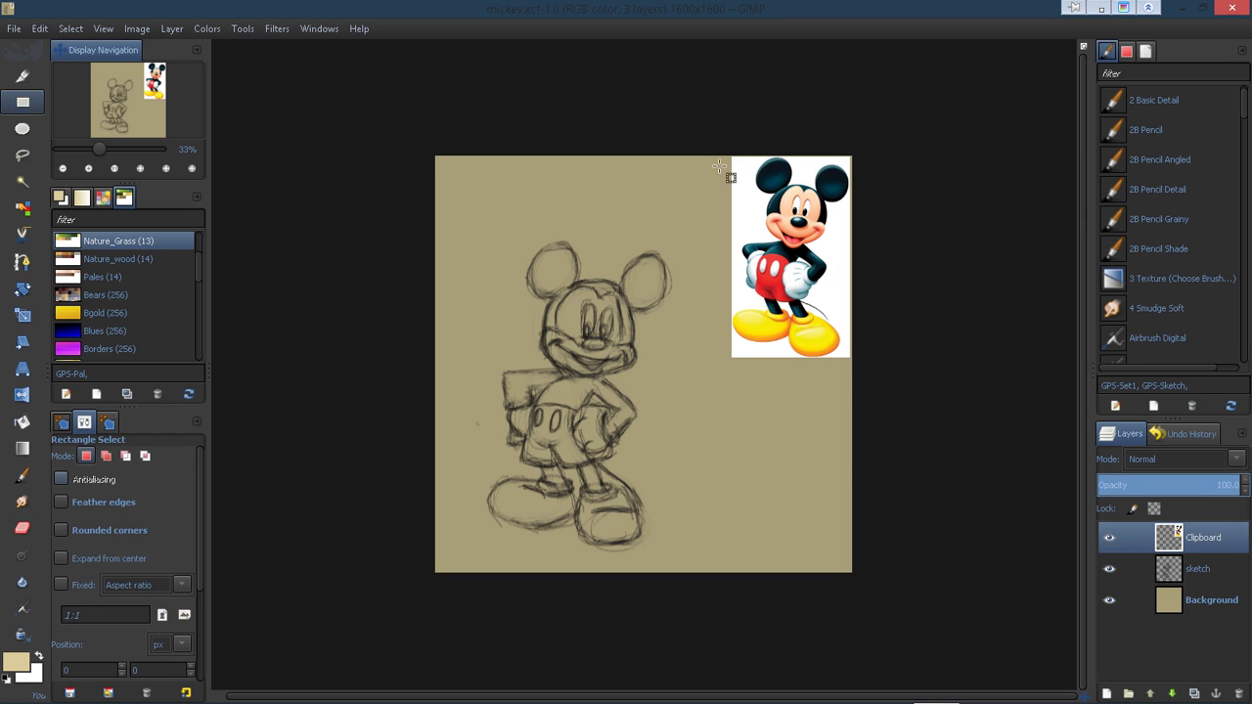
drag(731, 151, 854, 359)
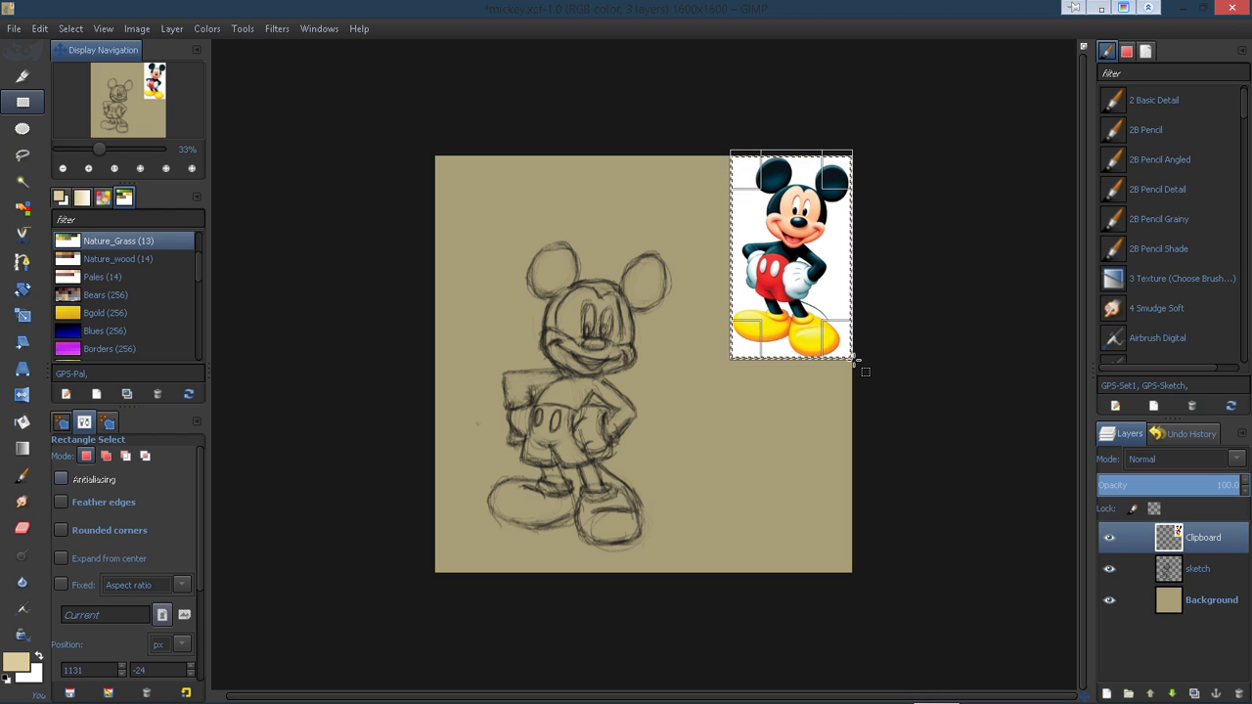
click(770, 264)
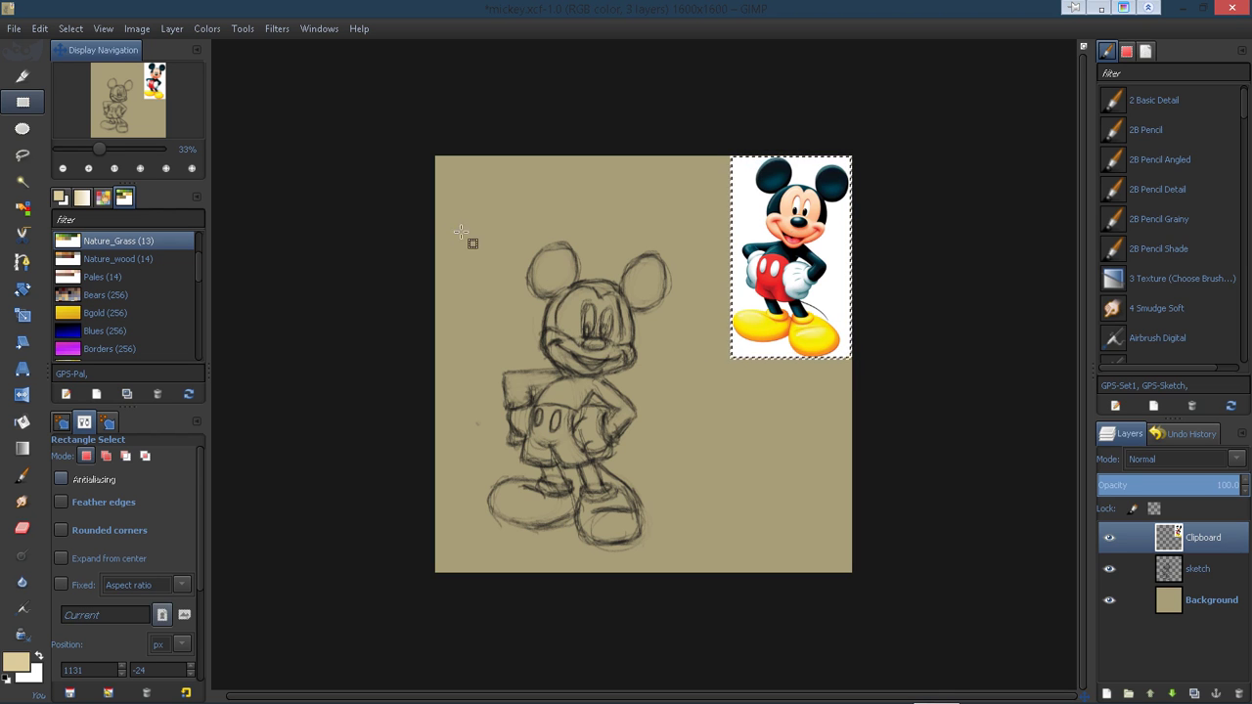
Start Import Palette from the palette list with the mickey.xcf-1 image as source.
right_click(104, 244)
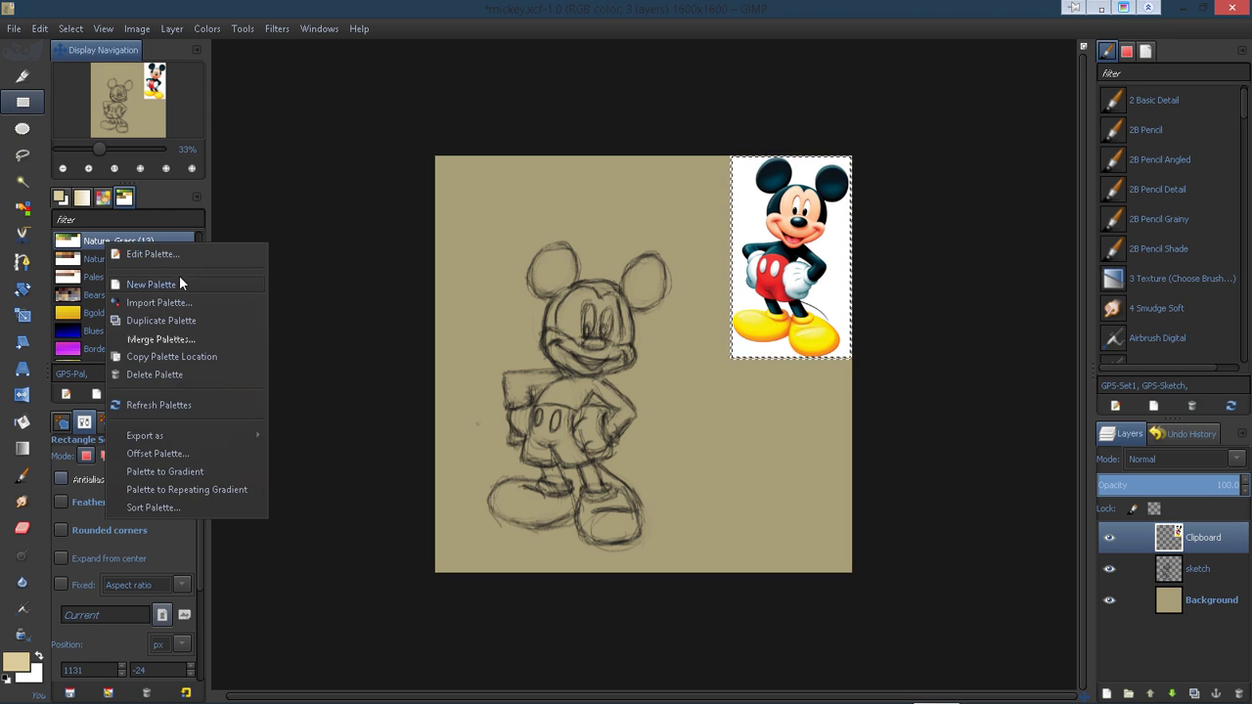
click(193, 304)
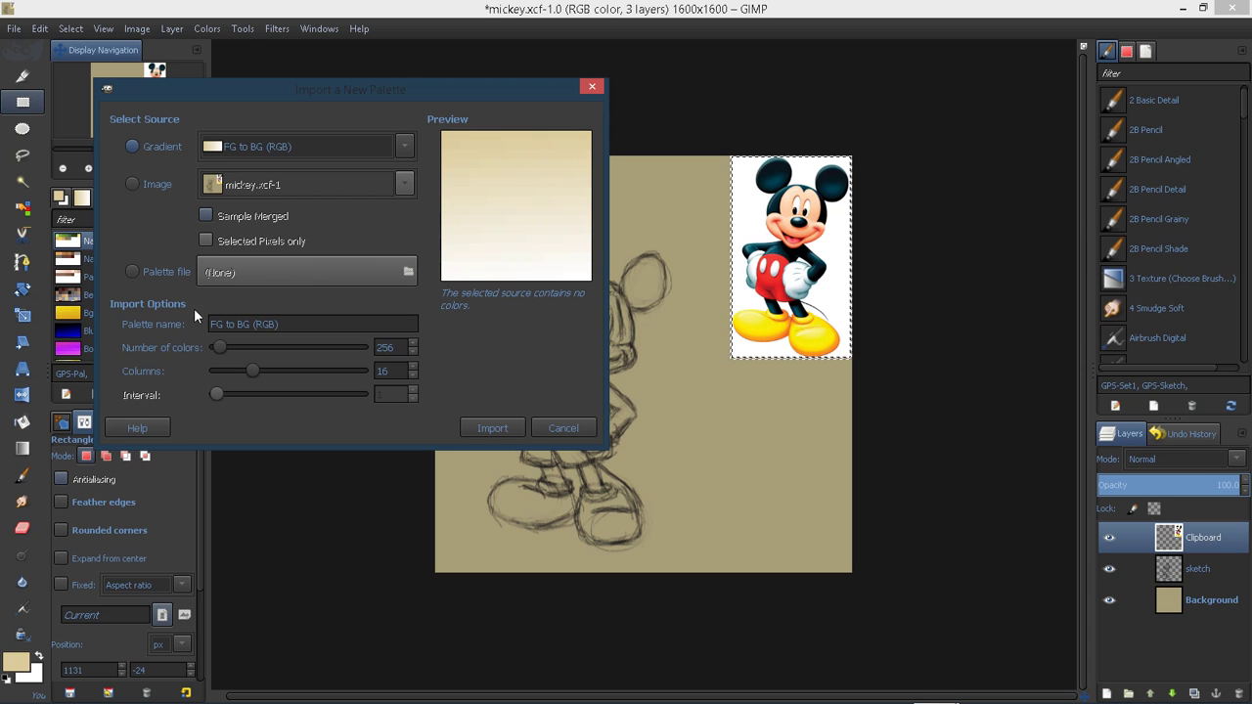
drag(239, 88, 290, 93)
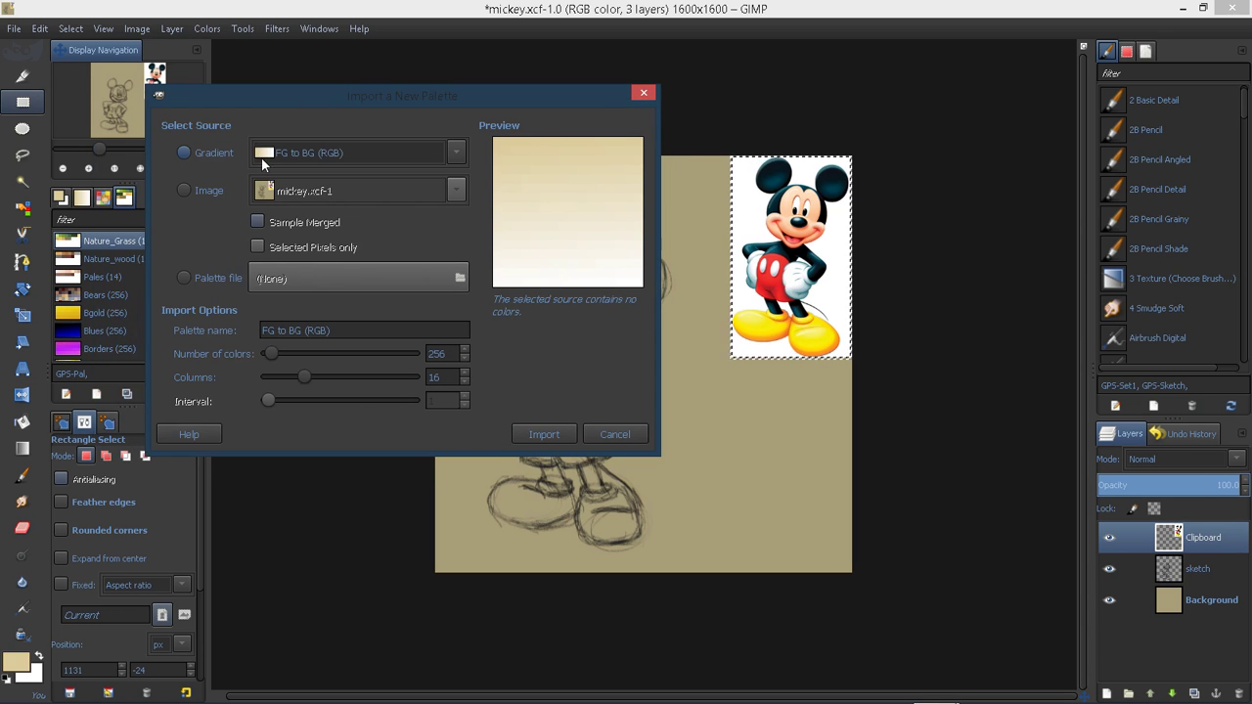
click(184, 191)
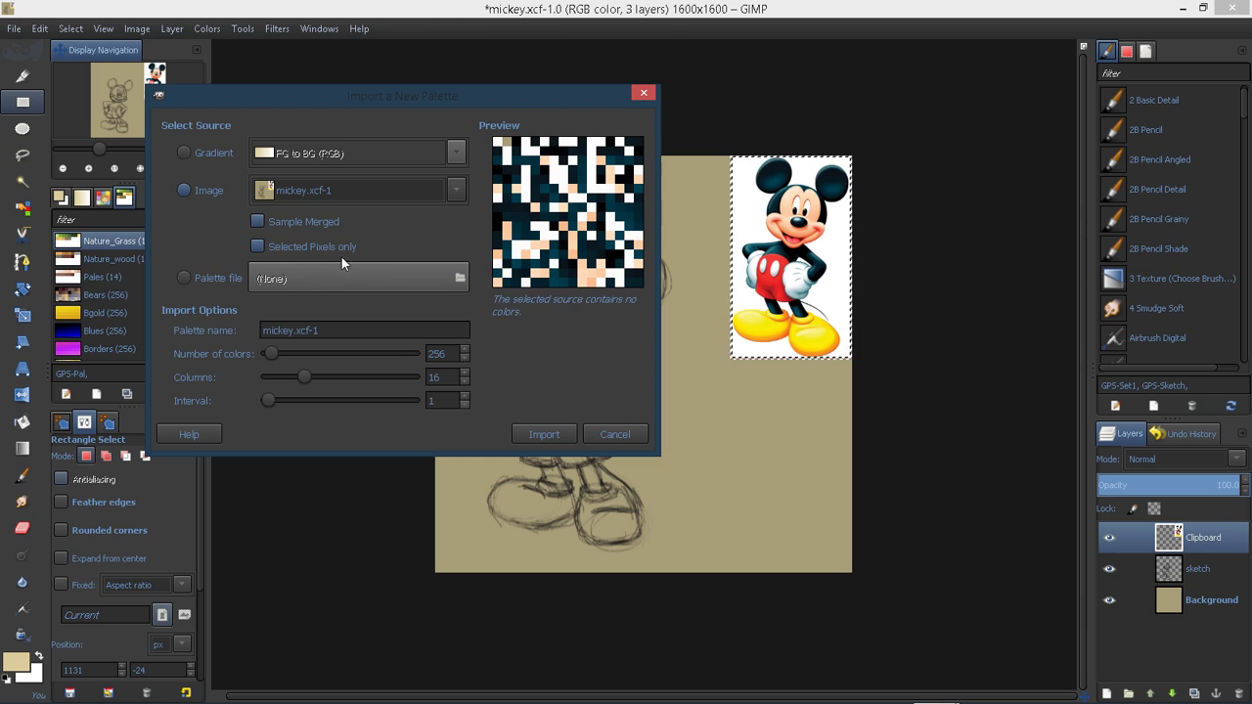
drag(313, 98, 255, 98)
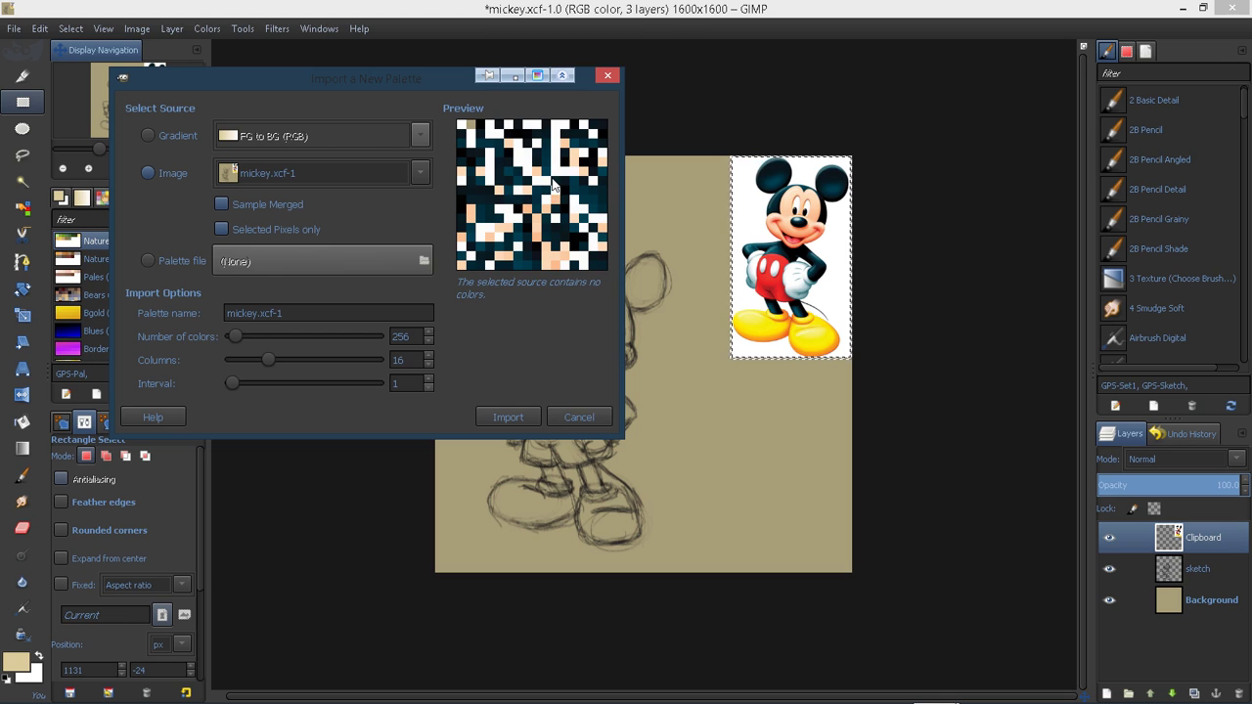
Lower the Columns value so the 108-colour palette uses 10 columns.
scroll(427, 340, down, 8)
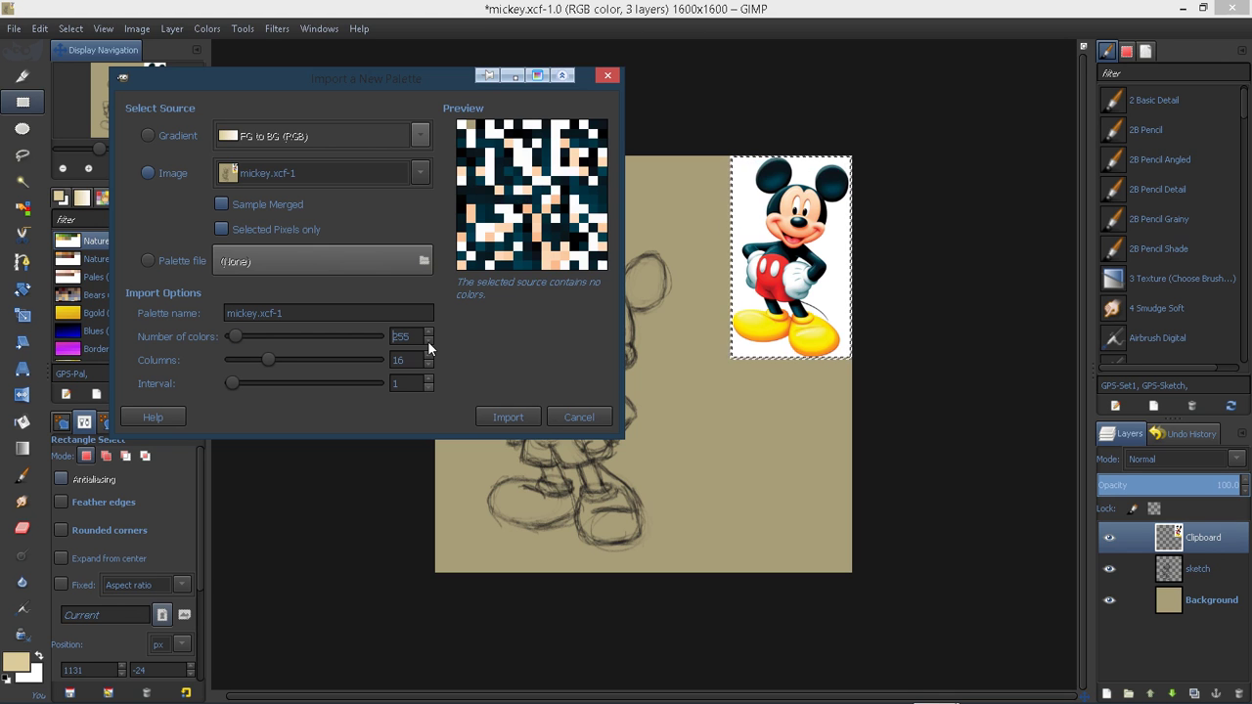
scroll(428, 341, down, 10)
scroll(428, 341, down, 6)
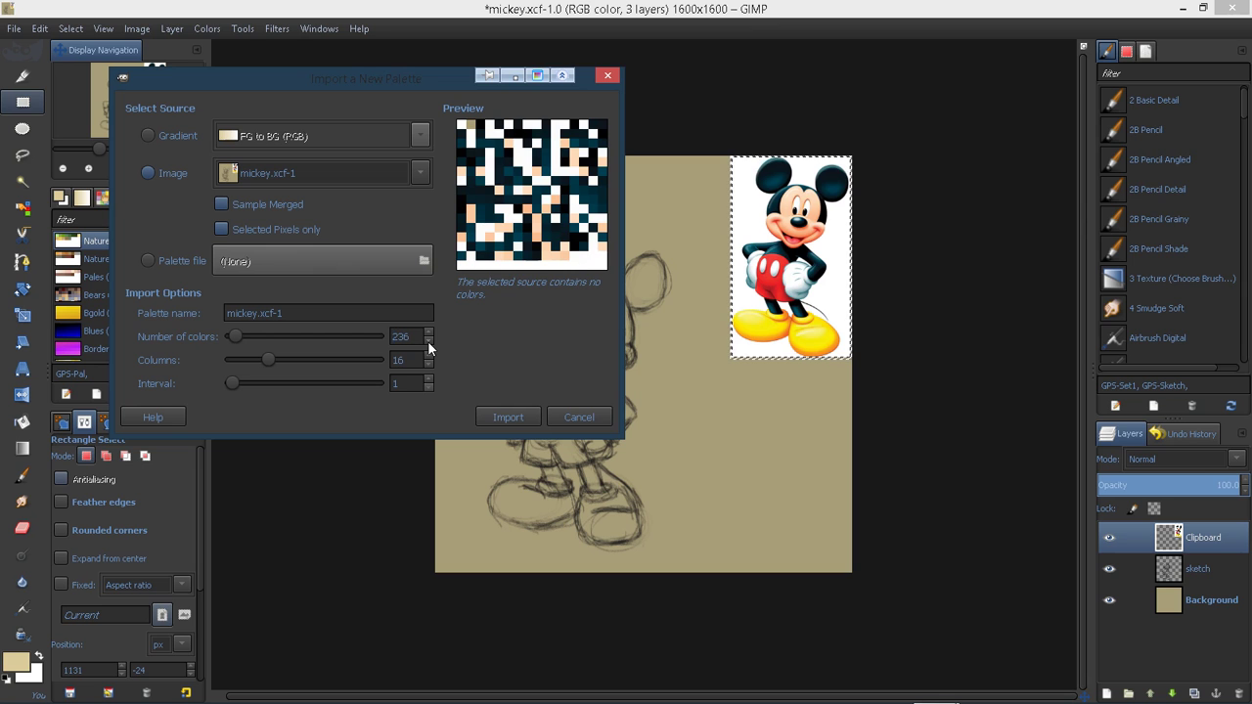
scroll(428, 340, down, 20)
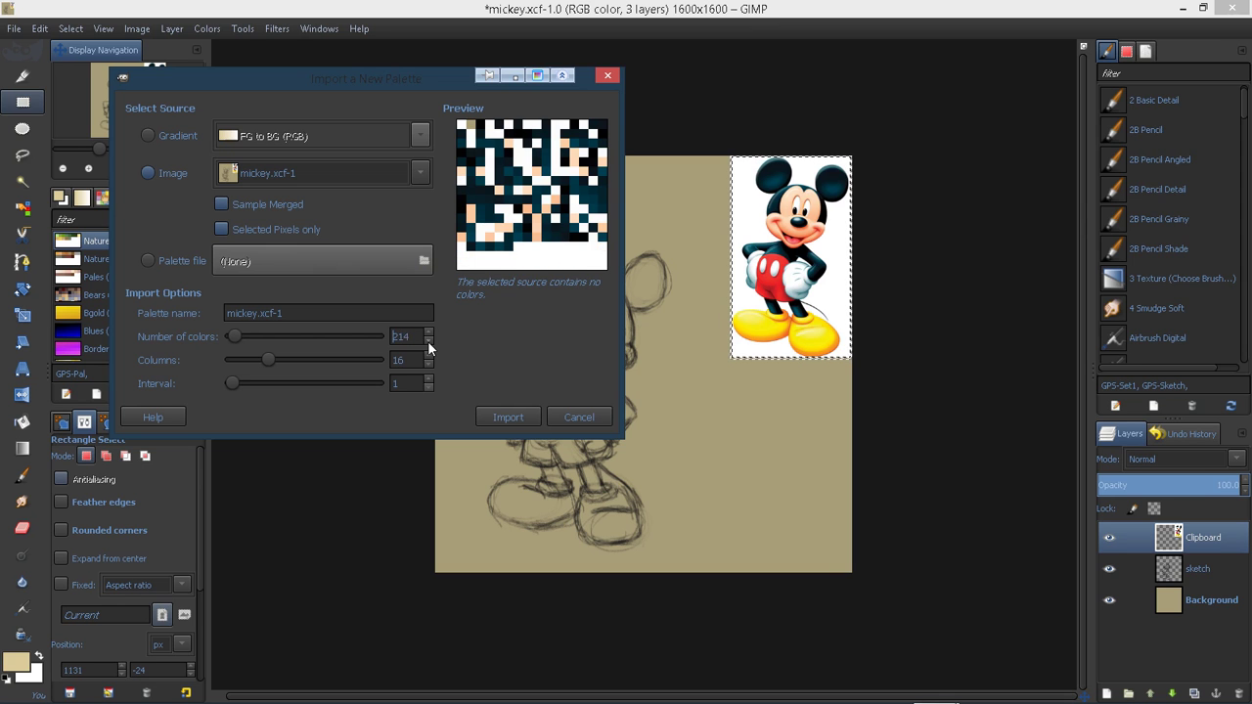
scroll(428, 341, down, 9)
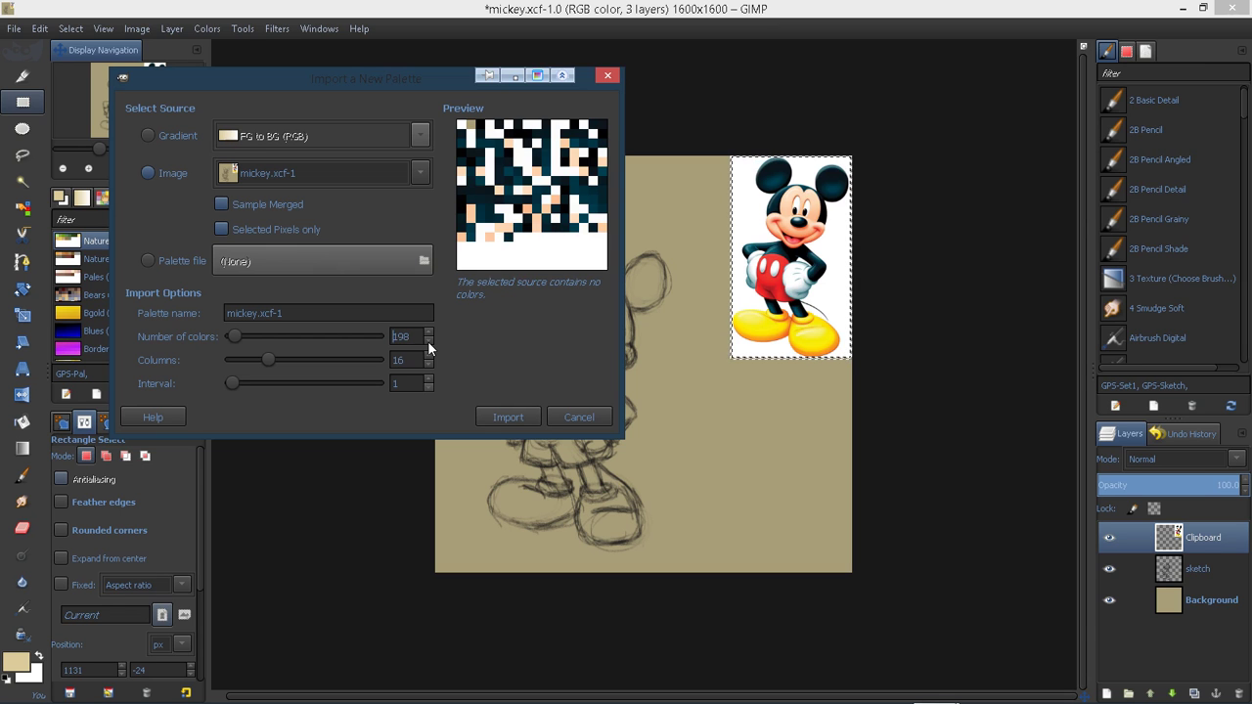
scroll(428, 340, down, 20)
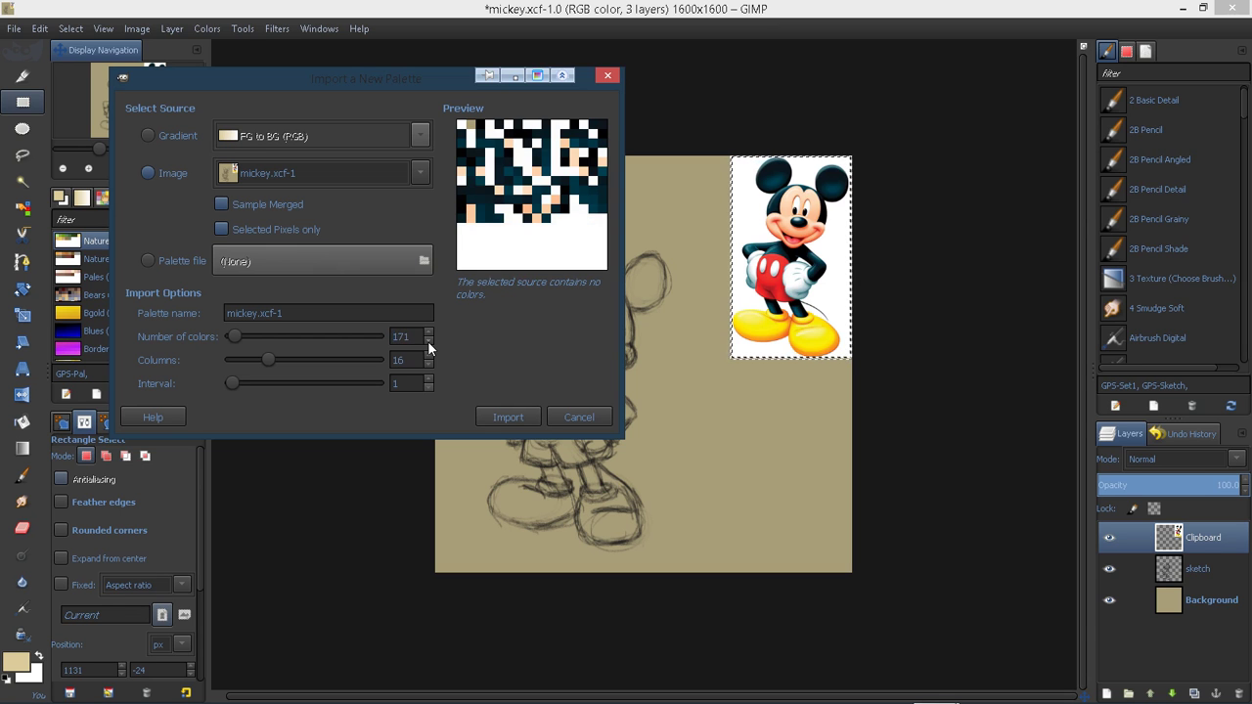
scroll(427, 341, down, 8)
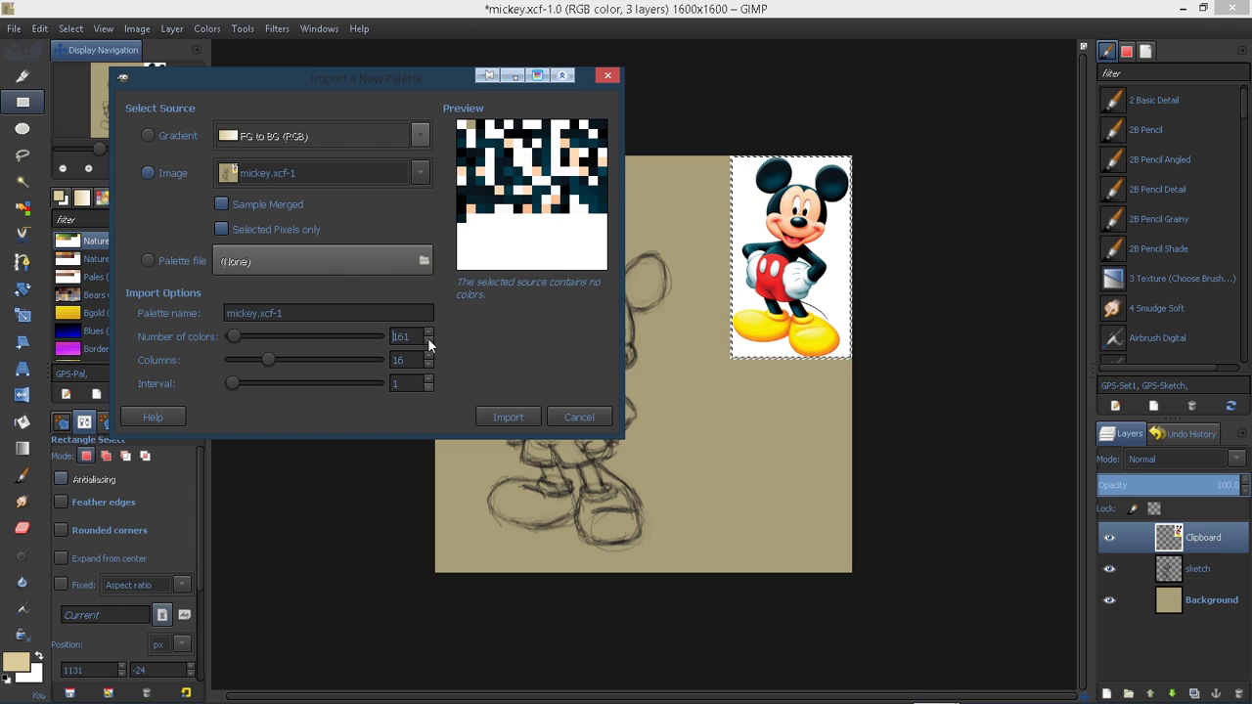
scroll(427, 337, down, 3)
scroll(427, 337, down, 17)
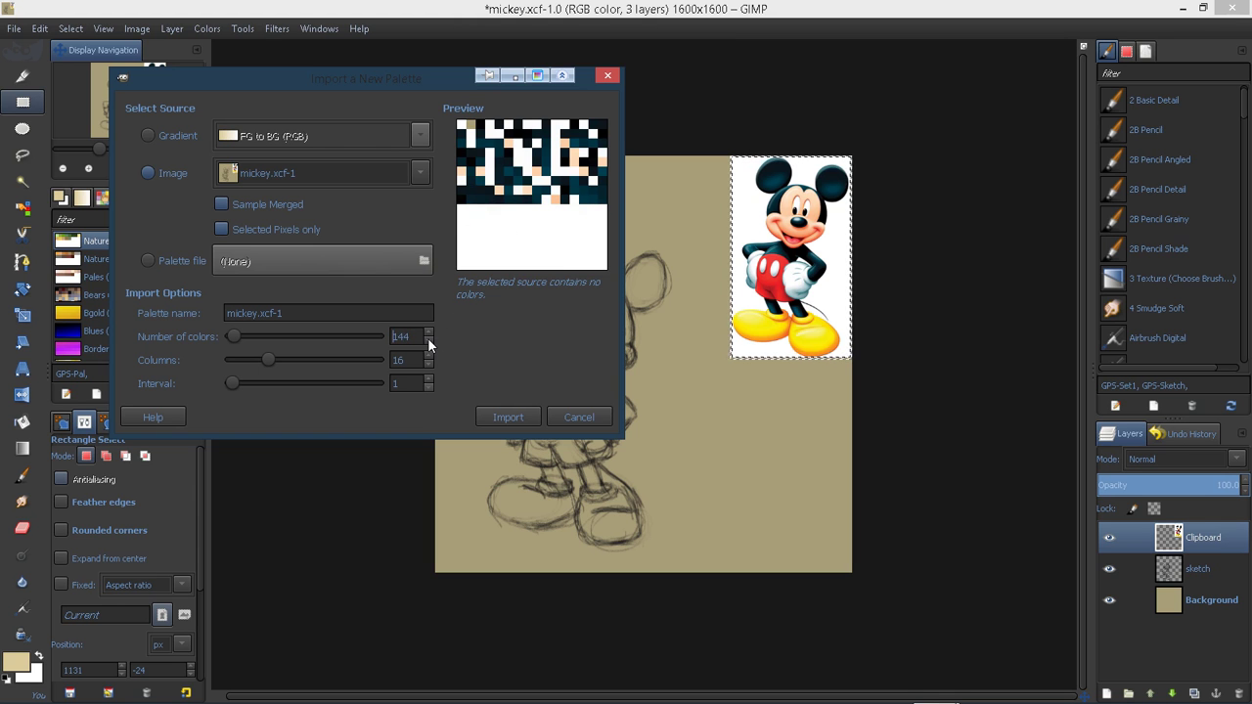
scroll(427, 337, down, 9)
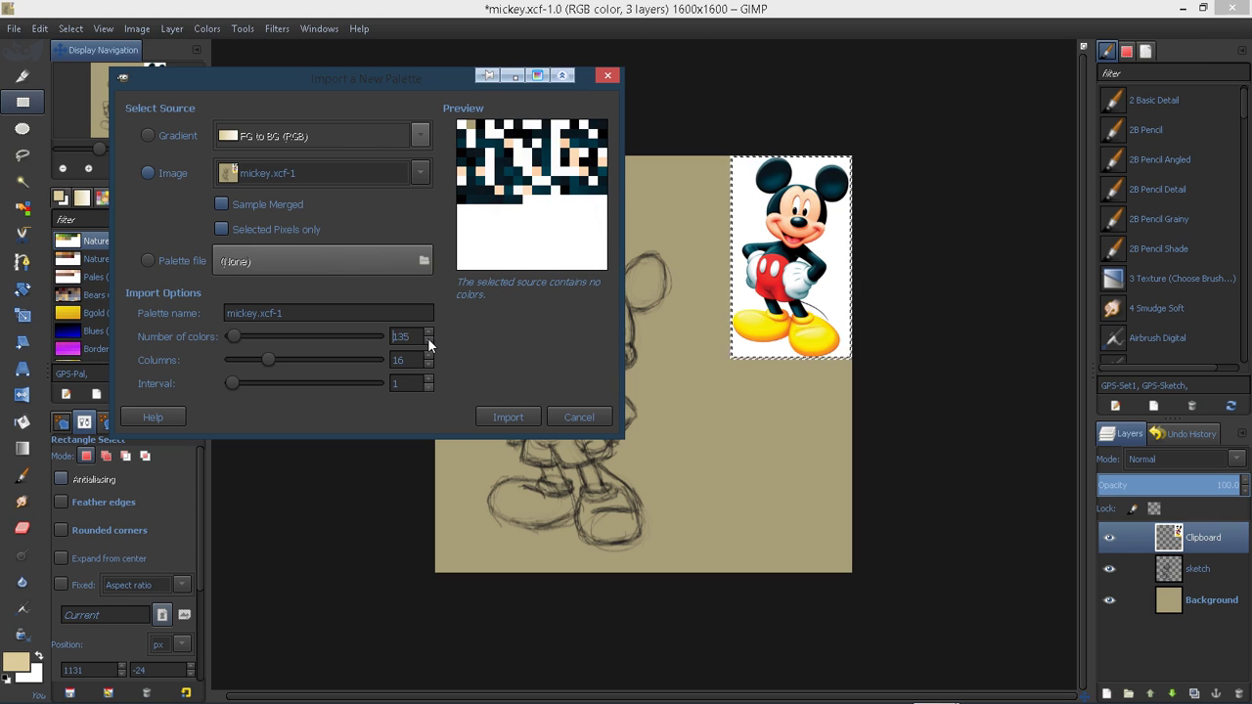
scroll(427, 338, down, 14)
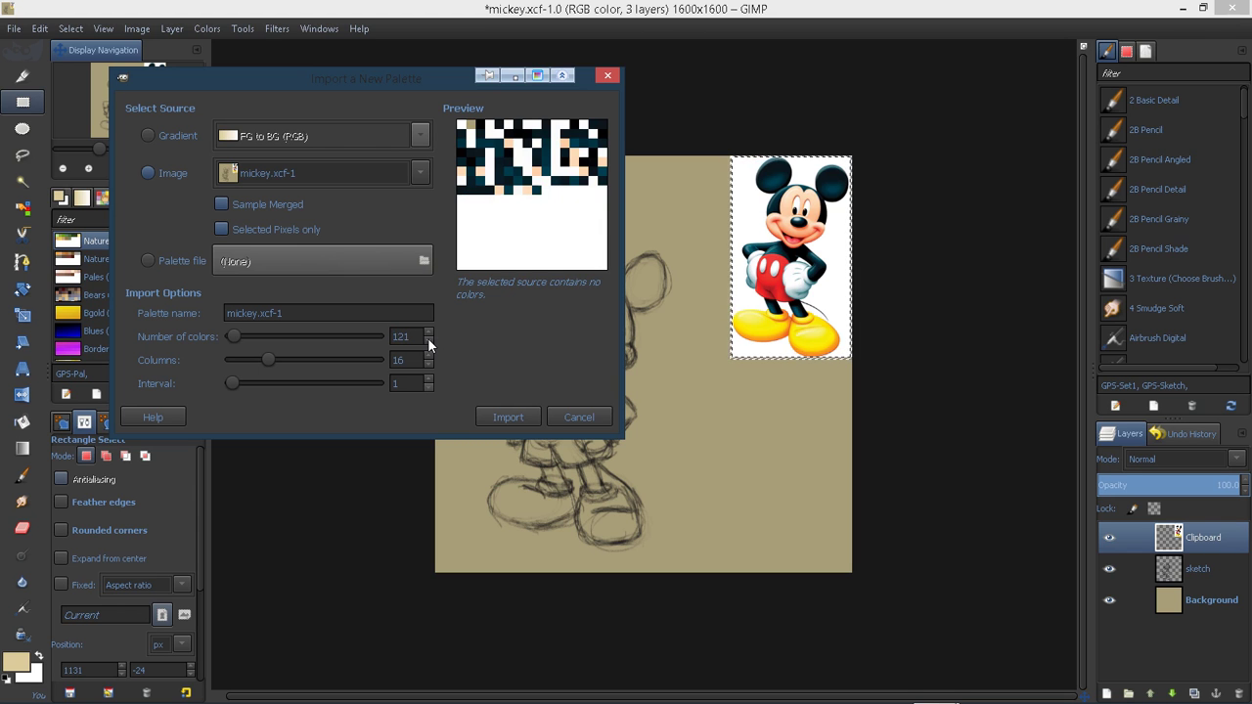
scroll(427, 337, down, 9)
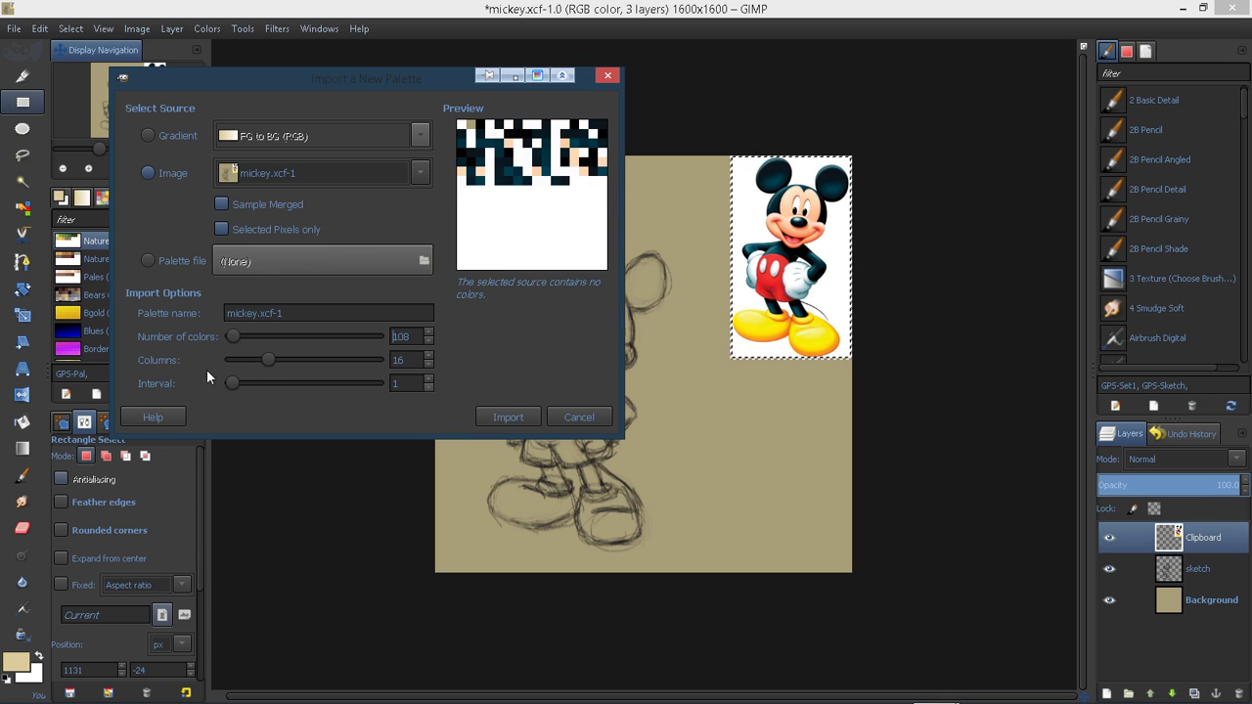
scroll(430, 354, up, 3)
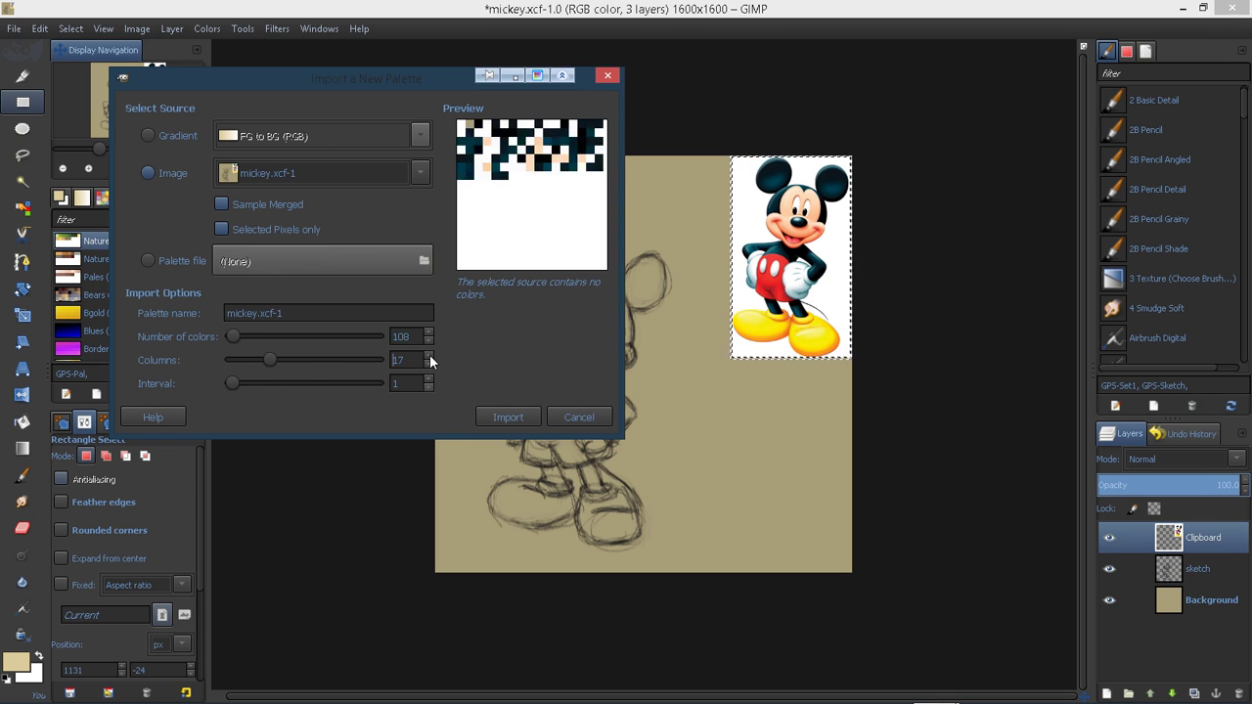
scroll(430, 357, up, 2)
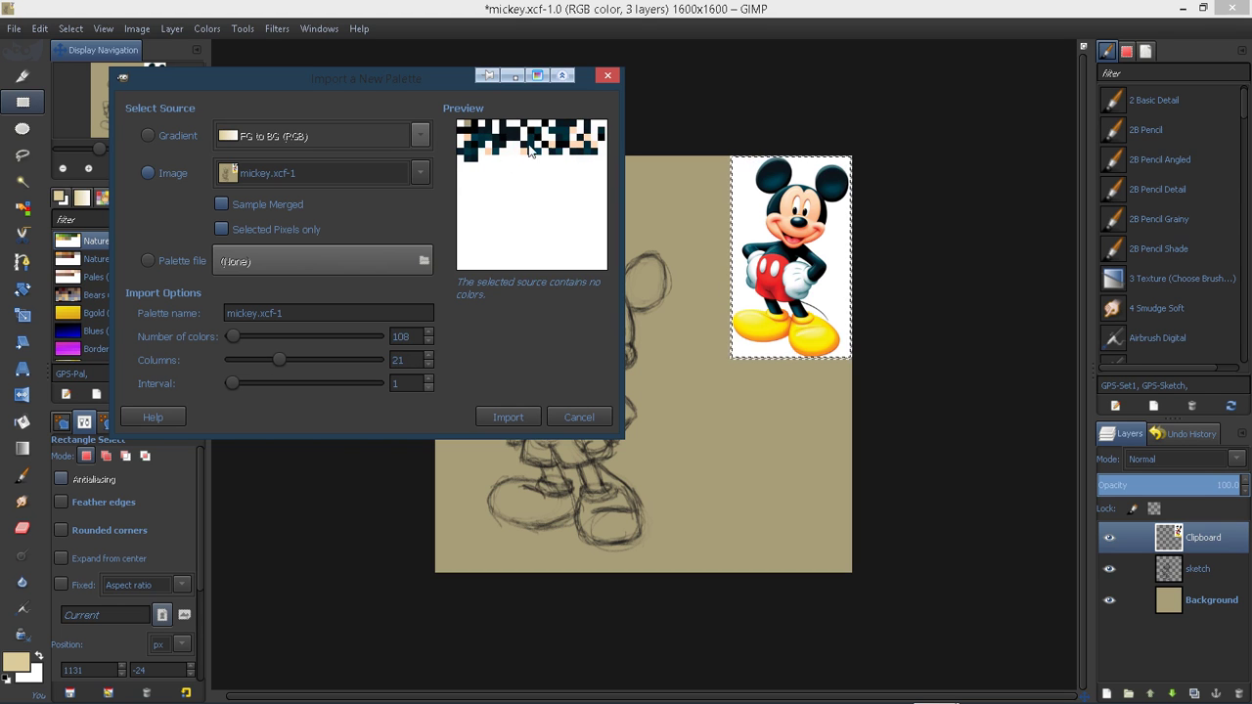
scroll(426, 362, down, 4)
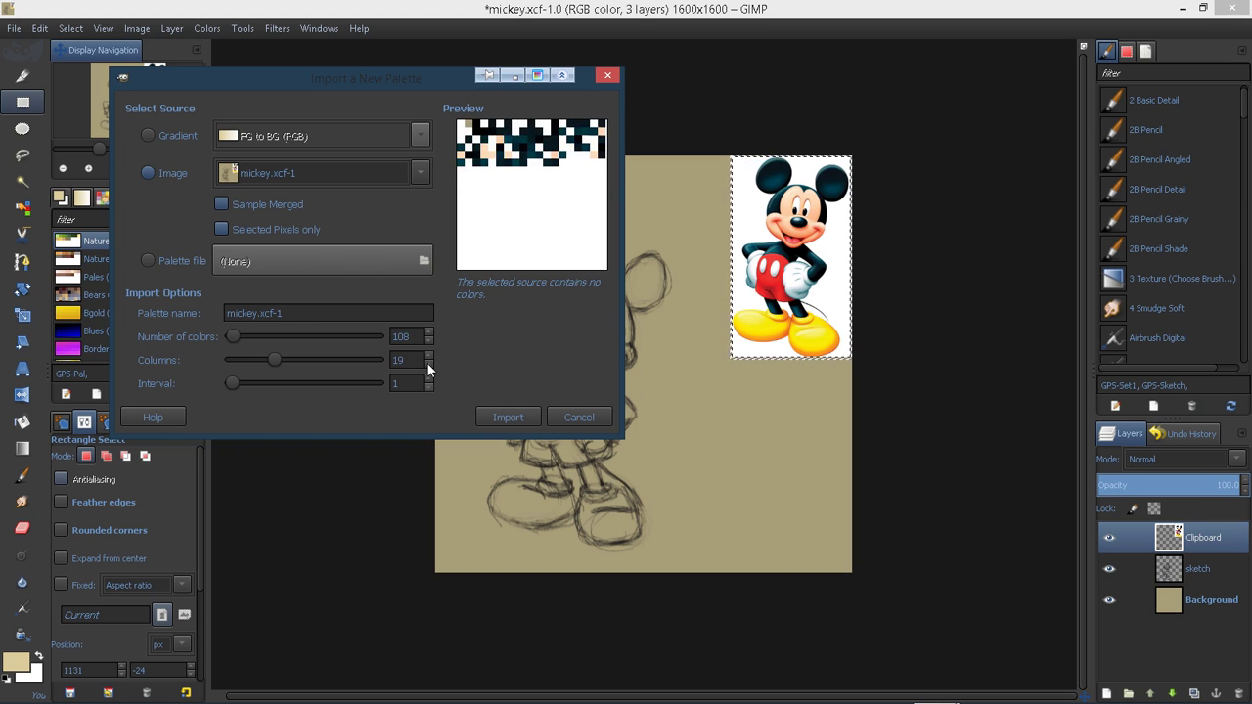
scroll(426, 362, down, 4)
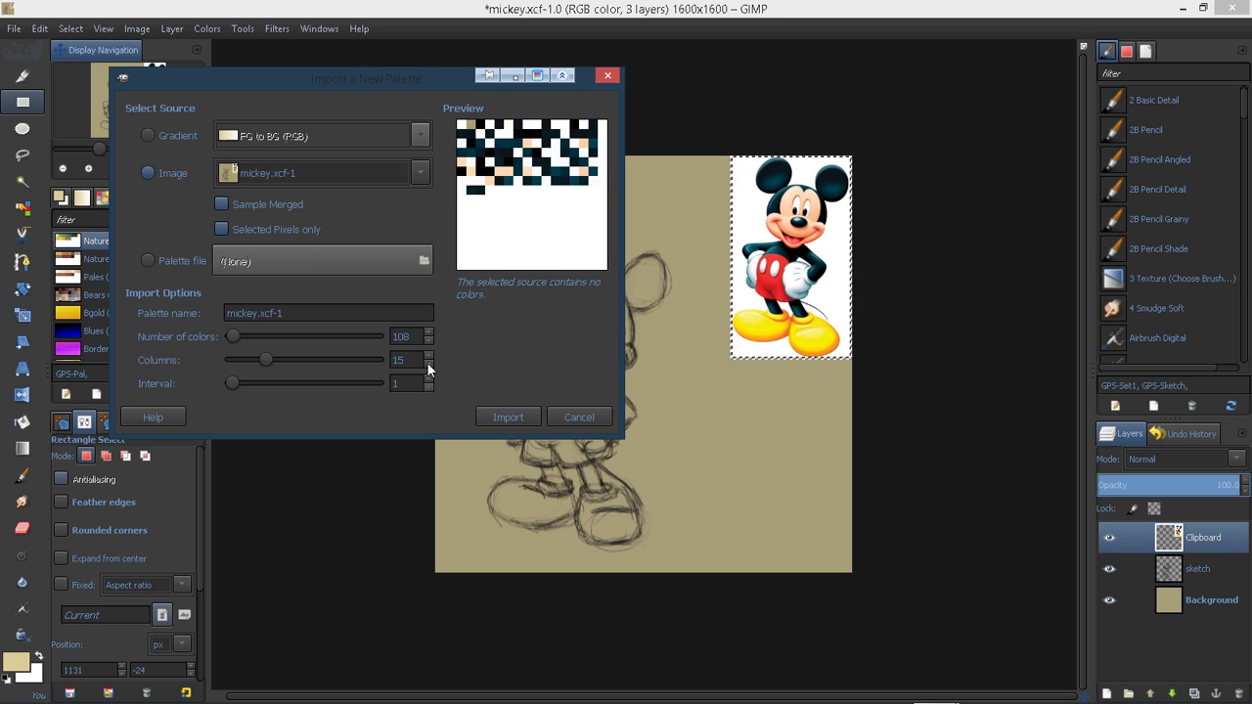
scroll(426, 362, down, 1)
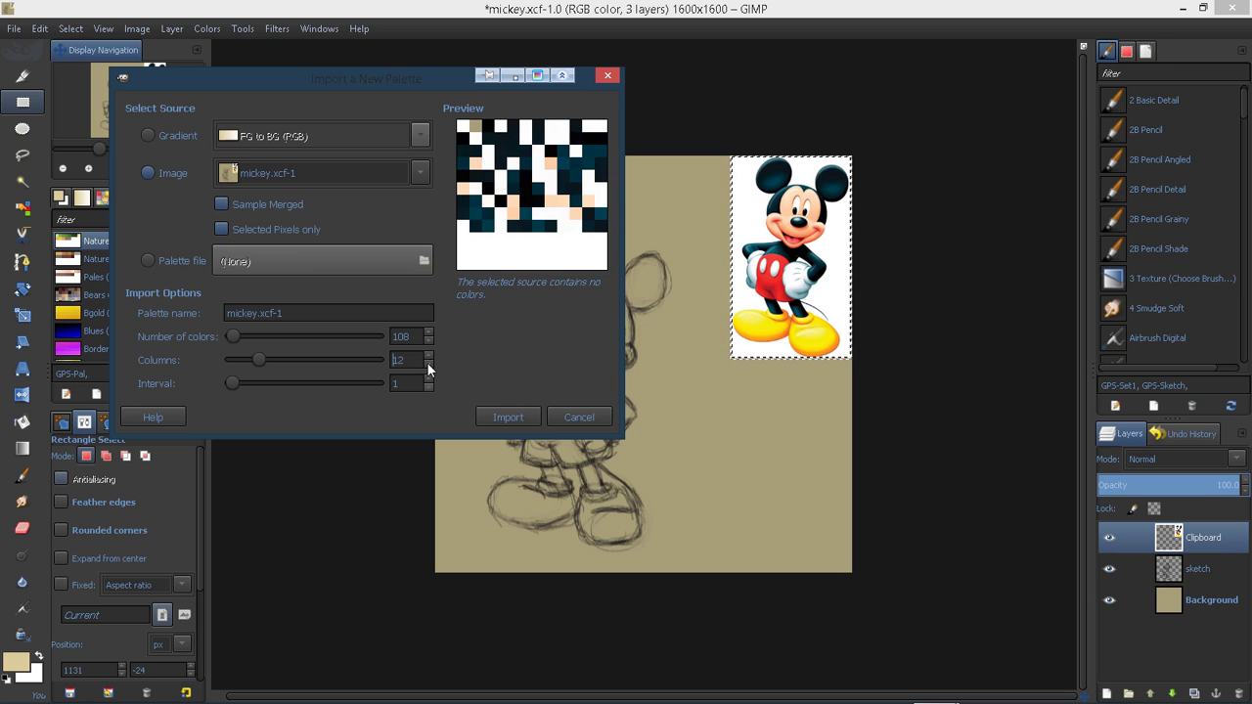
scroll(426, 362, down, 1)
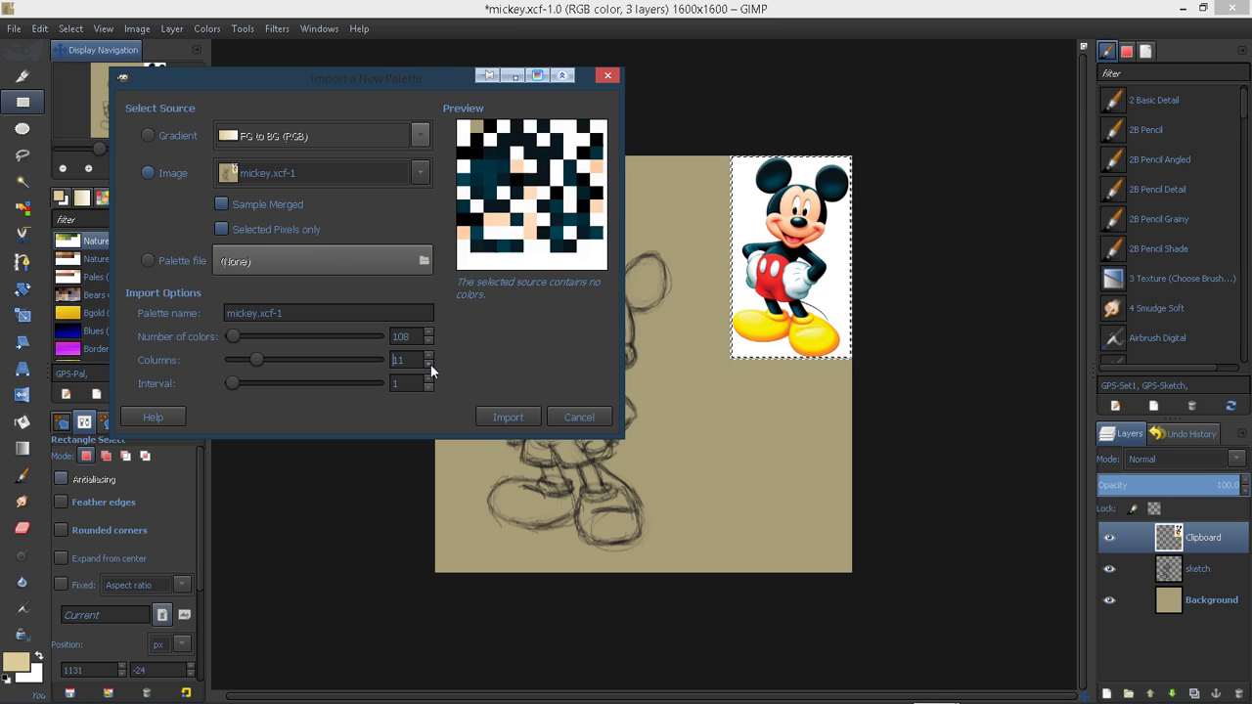
click(429, 365)
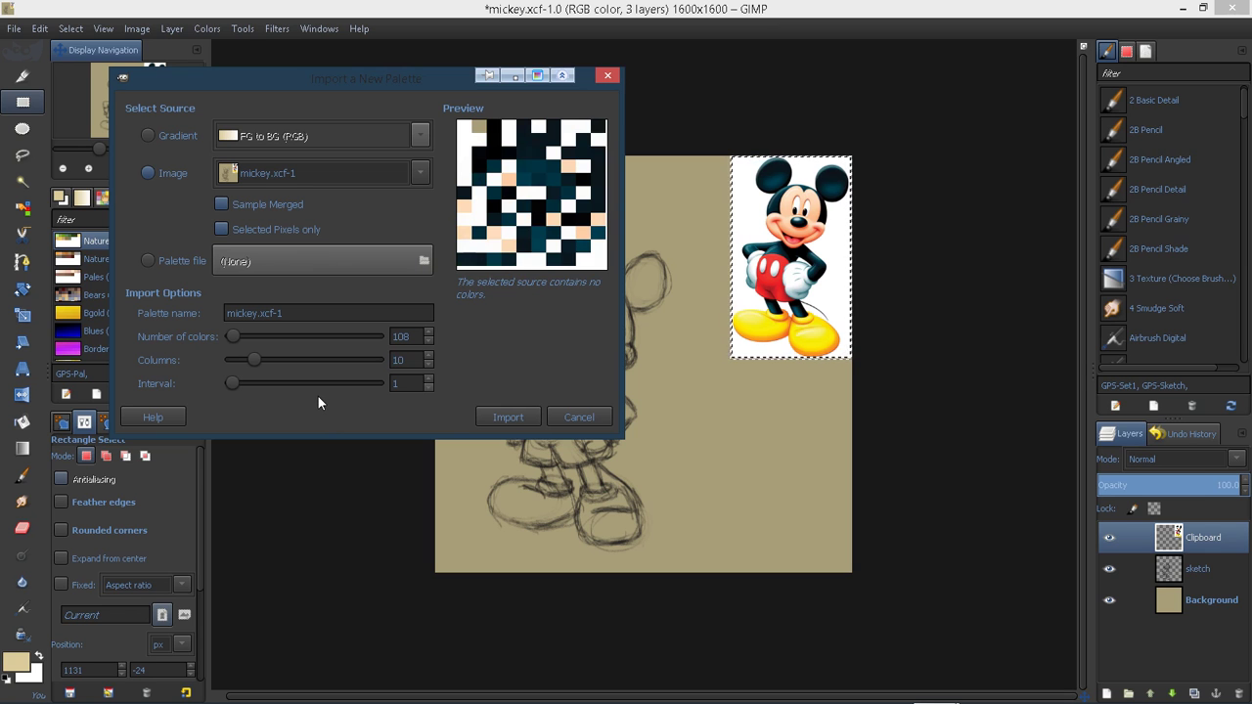
Settle the sampling interval at 4 and import the 108-colour, 10-column Mickey palette.
click(427, 378)
click(426, 377)
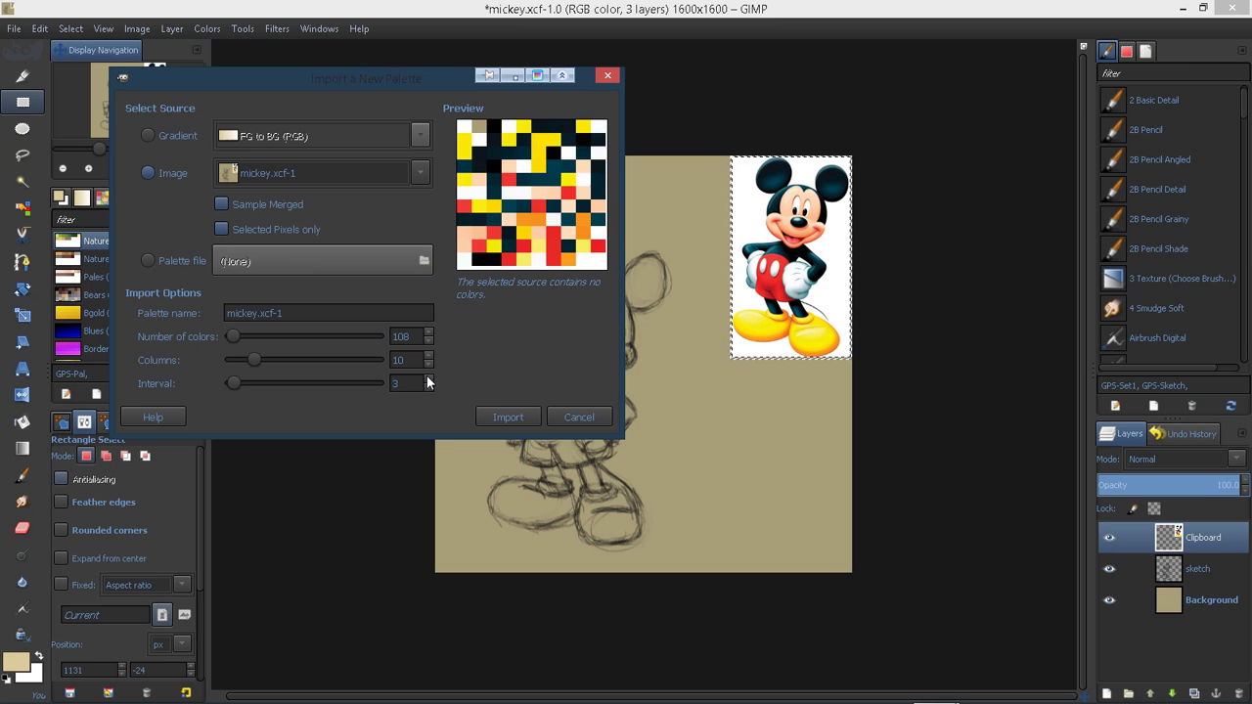
click(426, 377)
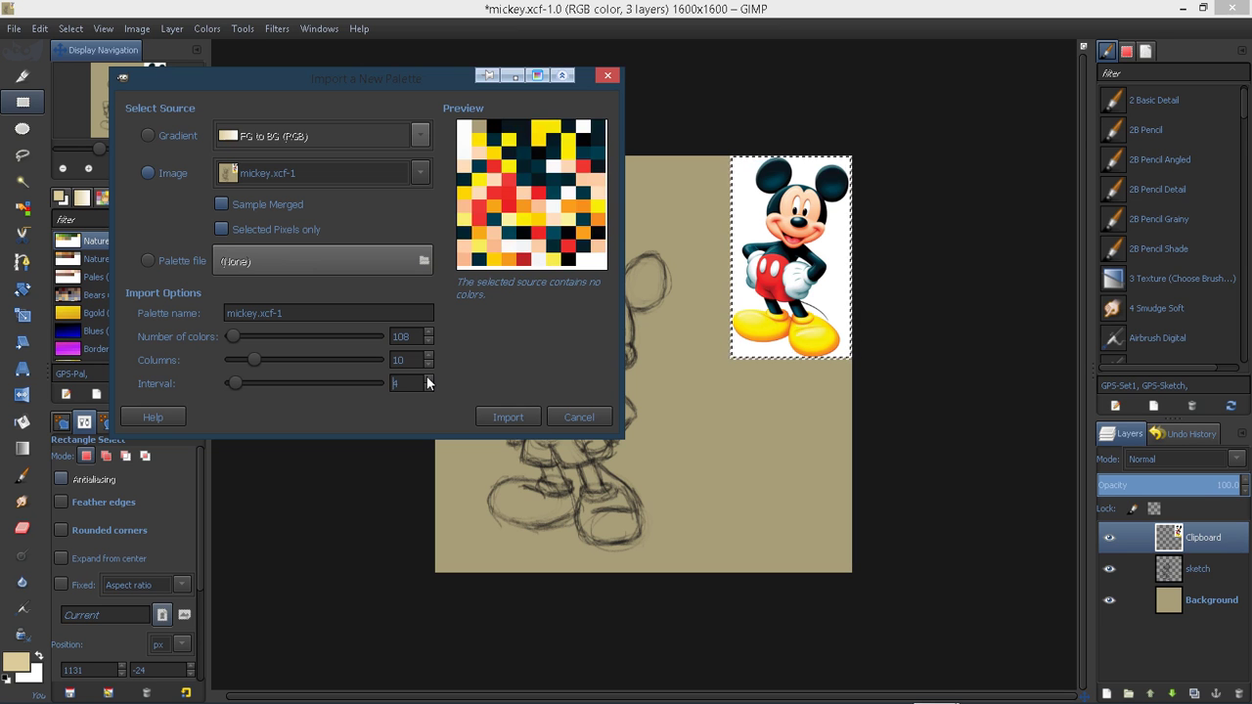
click(426, 376)
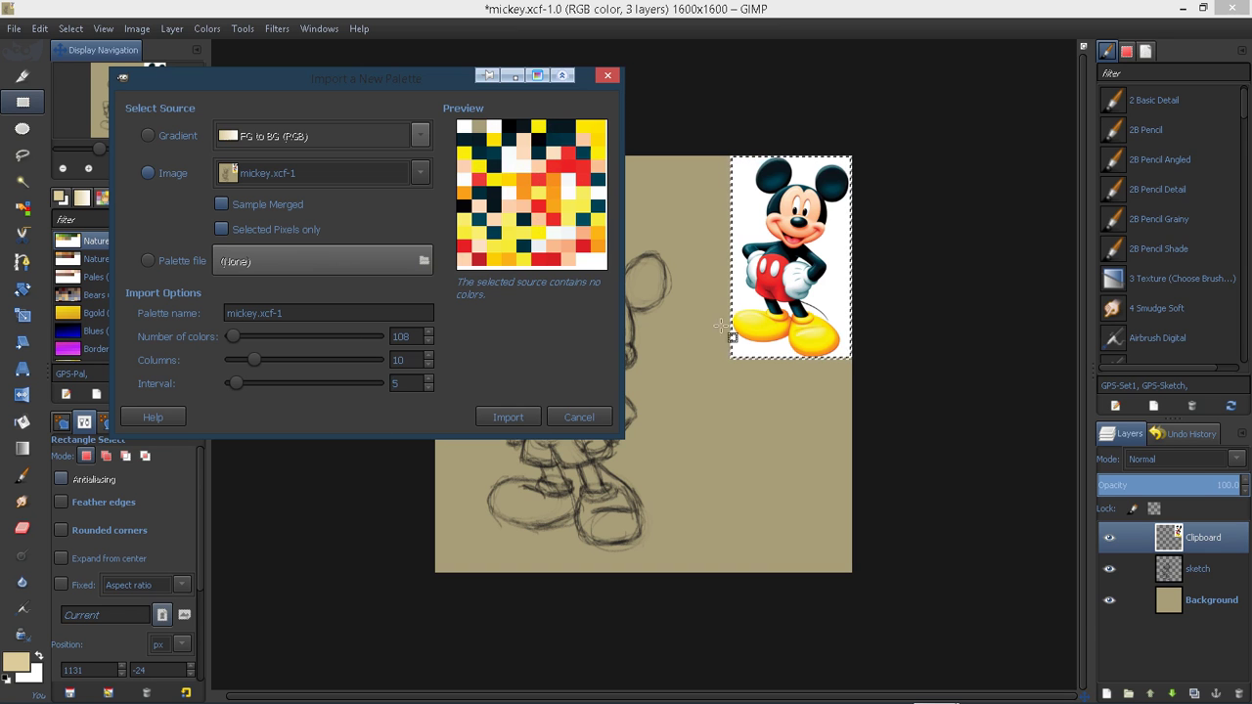
click(431, 380)
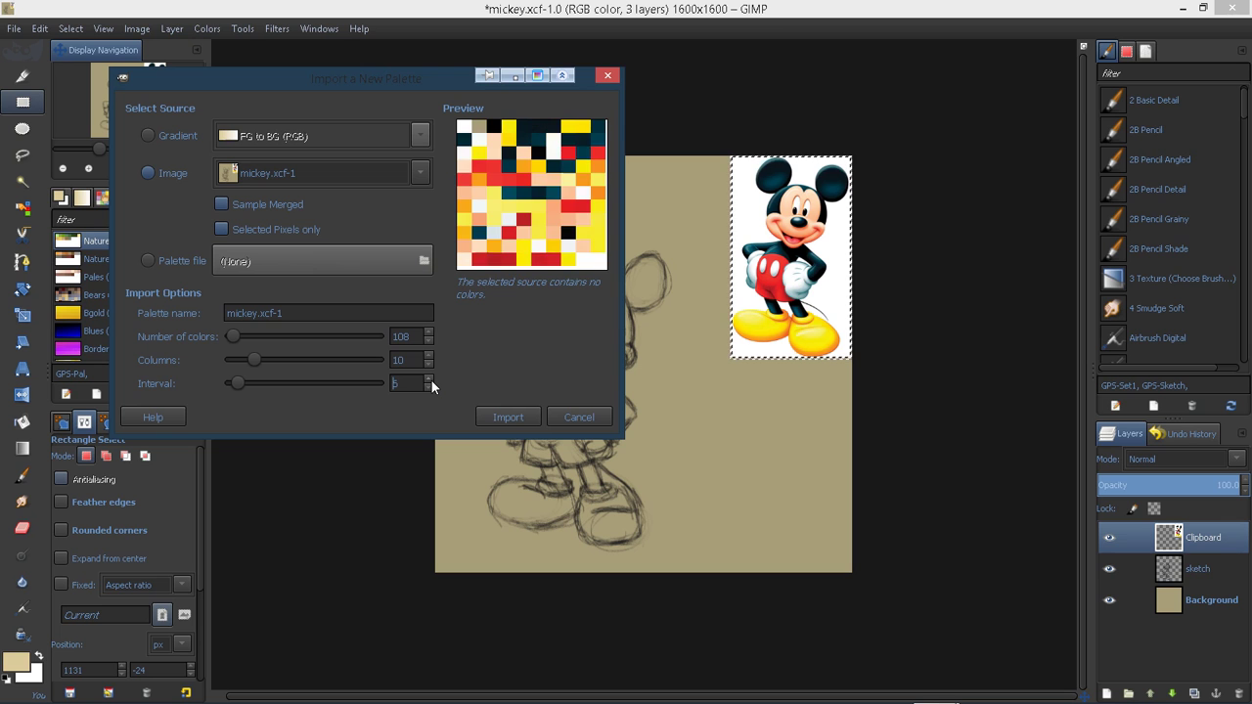
click(427, 380)
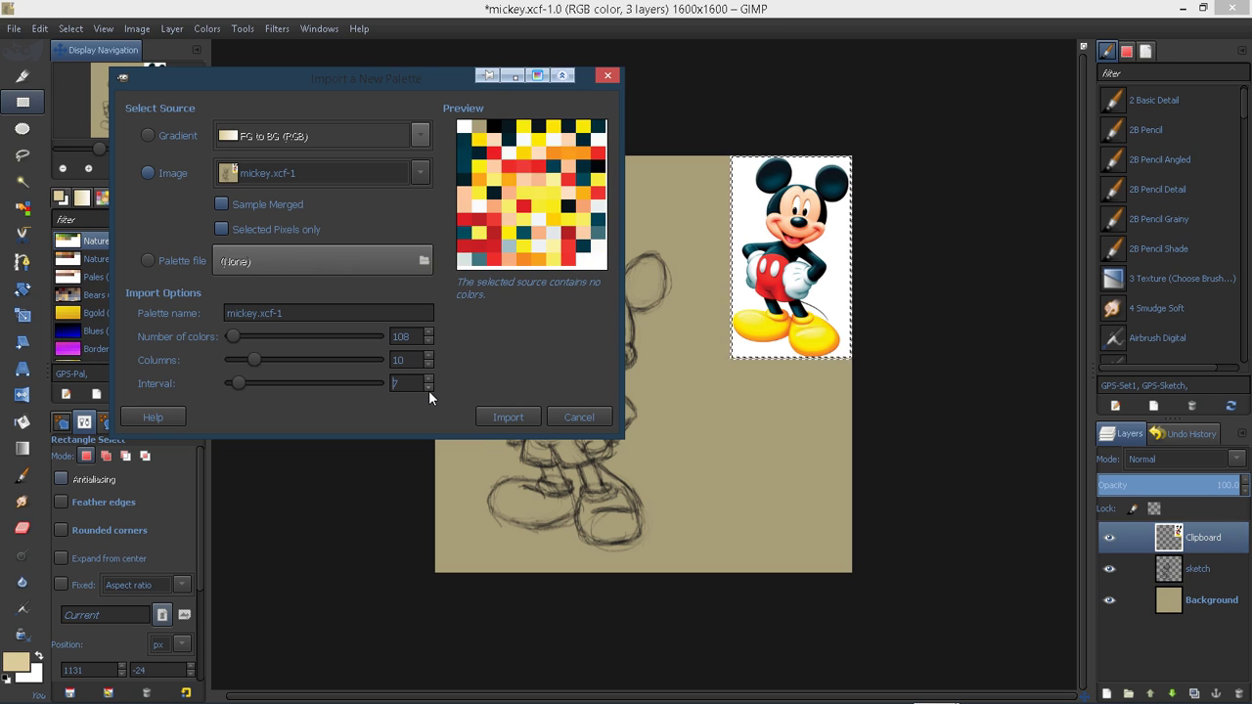
click(429, 389)
click(430, 389)
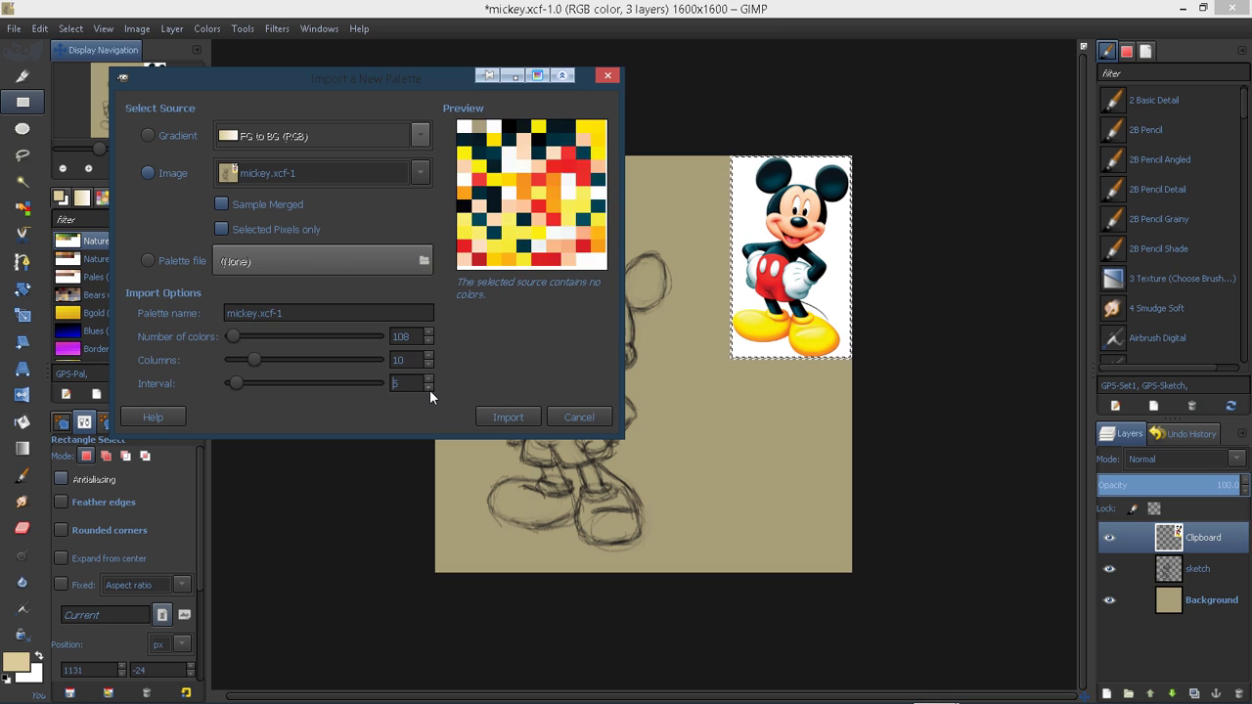
click(430, 389)
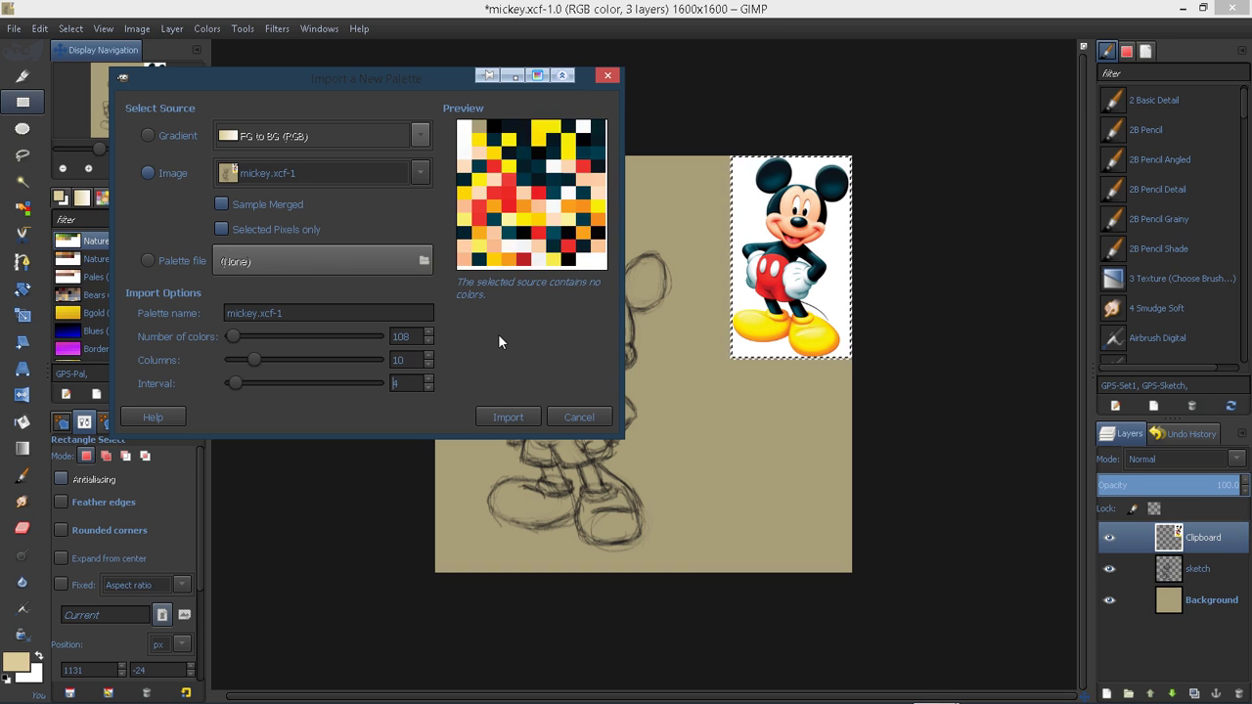
click(508, 417)
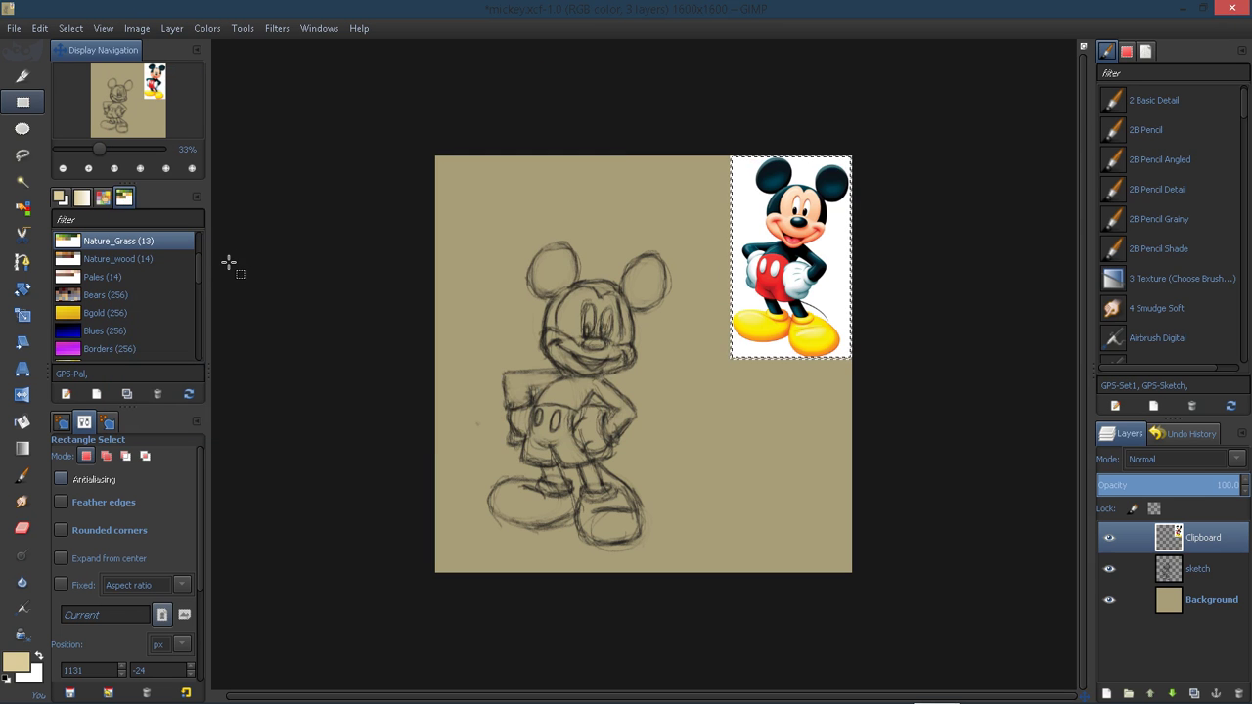
Scroll the Palettes list and make All Color (896) the active palette.
scroll(196, 249, down, 10)
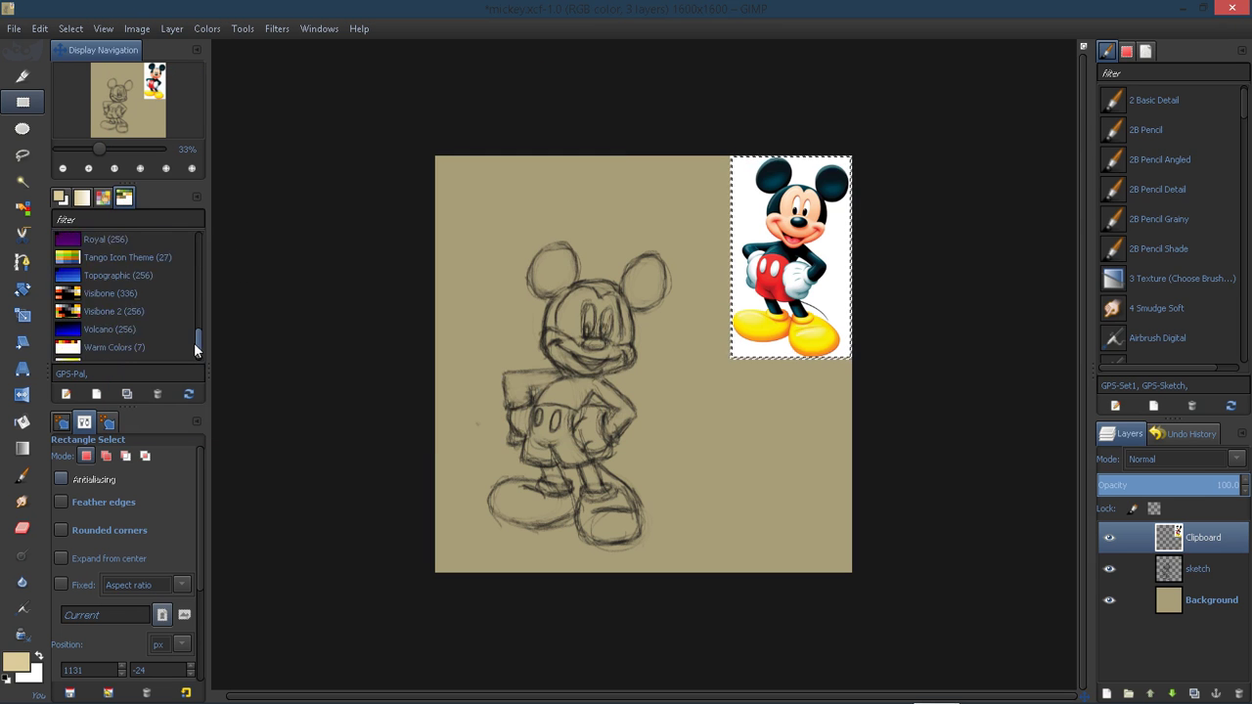
scroll(195, 354, up, 15)
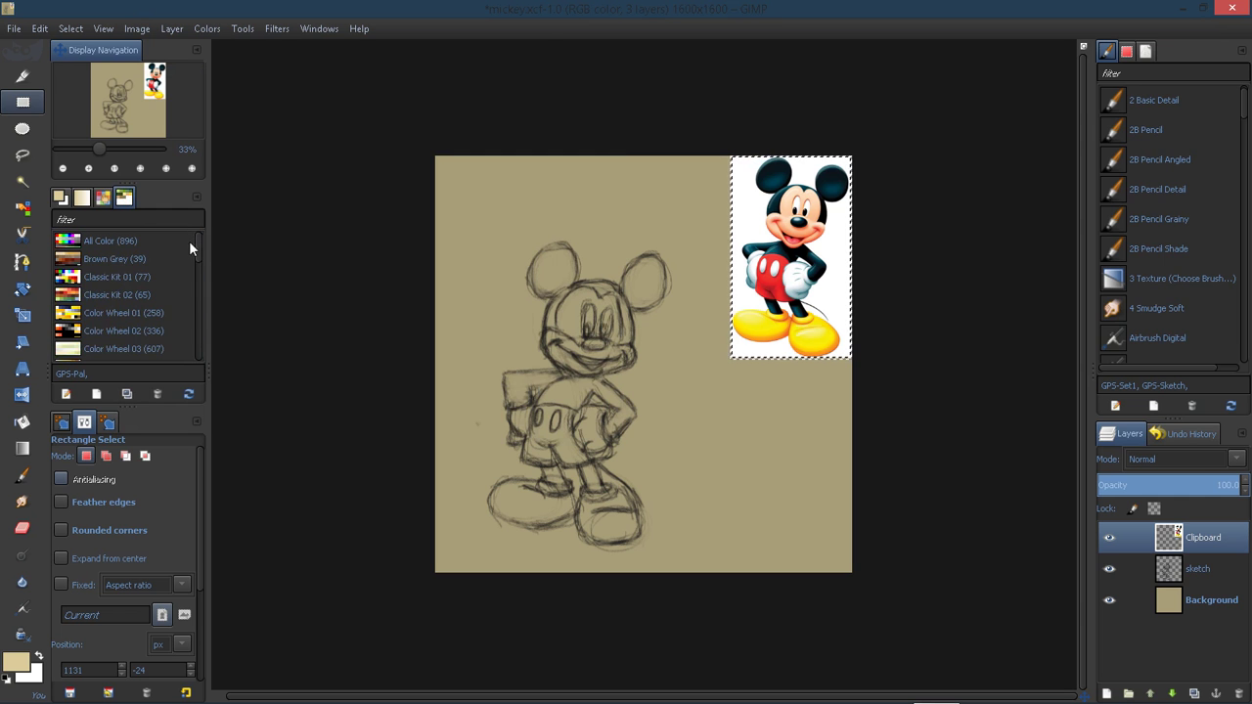
scroll(198, 256, down, 10)
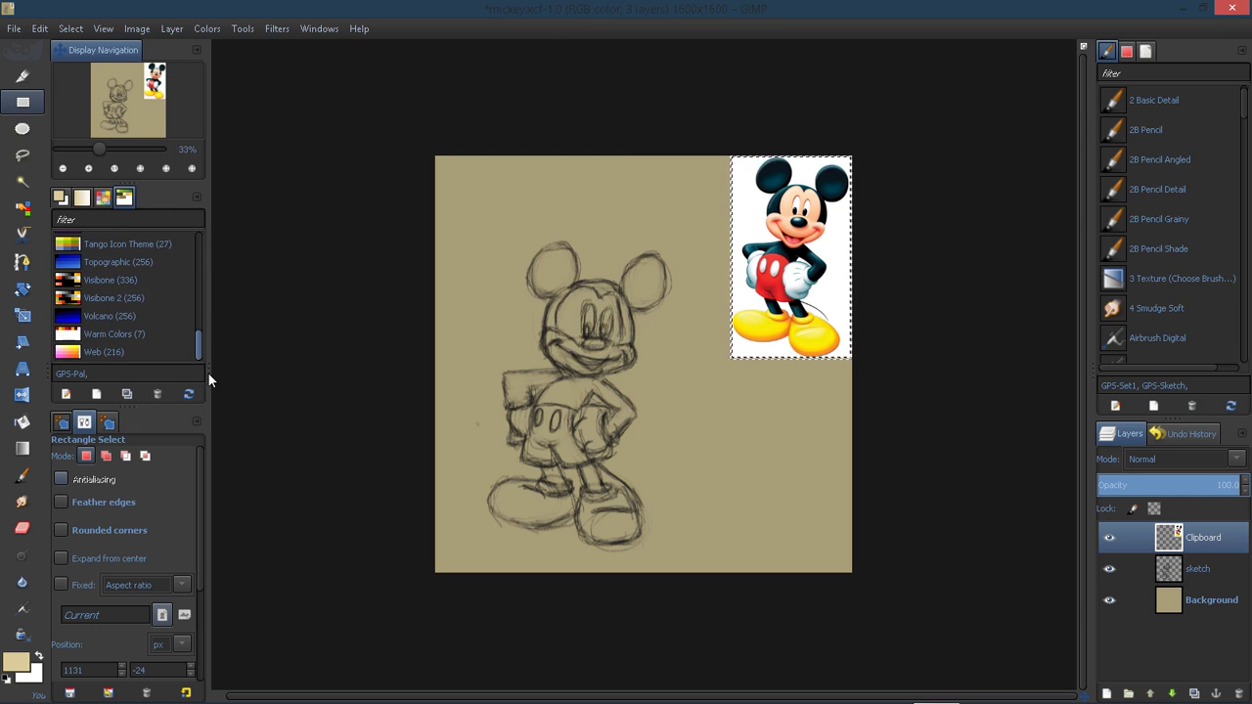
scroll(195, 334, up, 10)
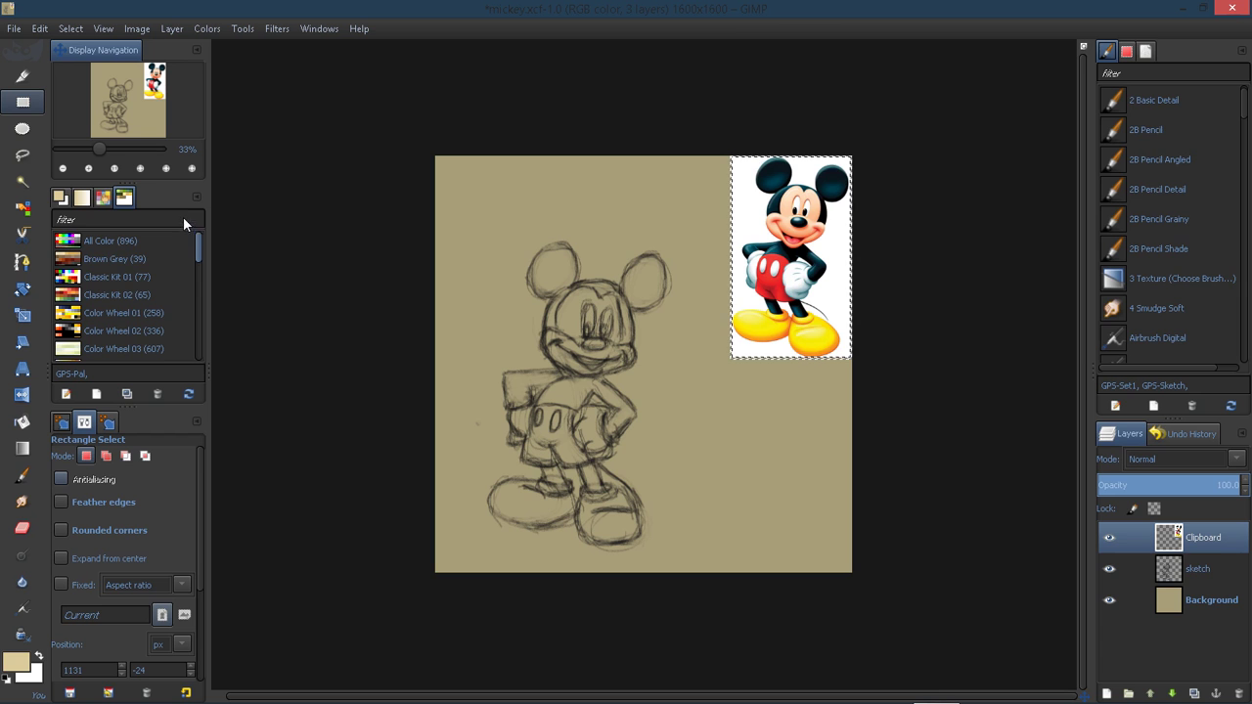
click(98, 240)
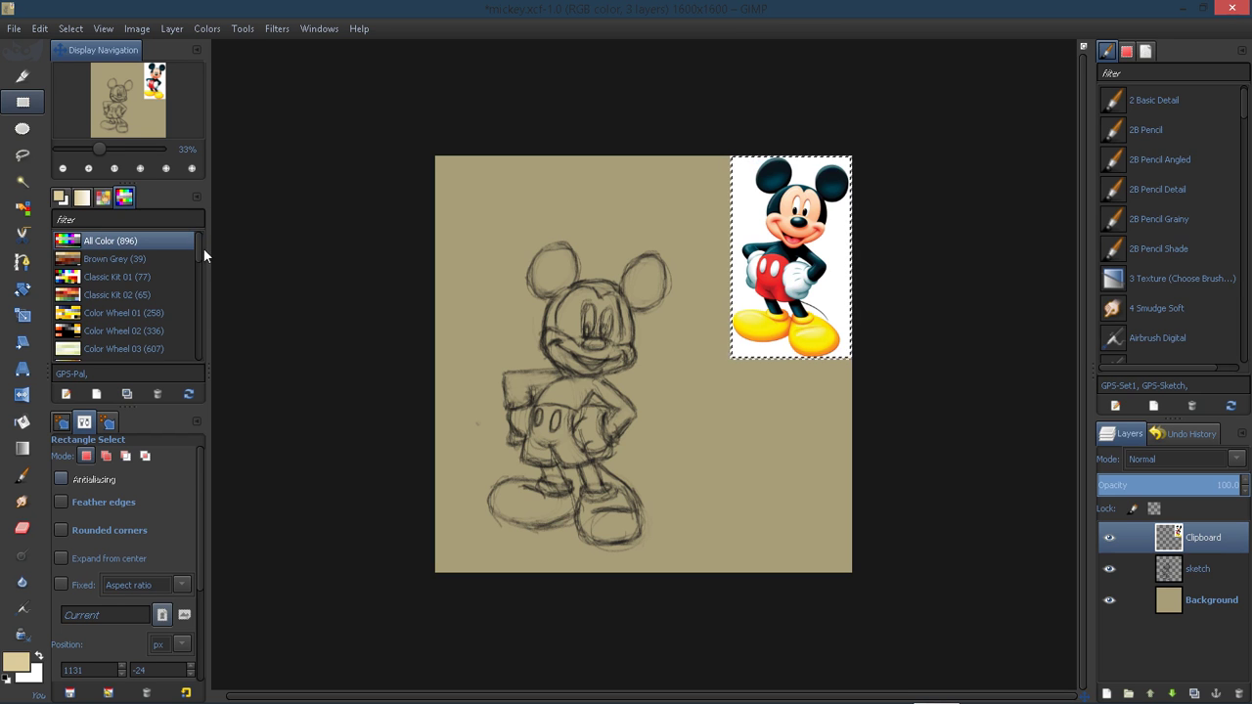
drag(198, 251, 201, 197)
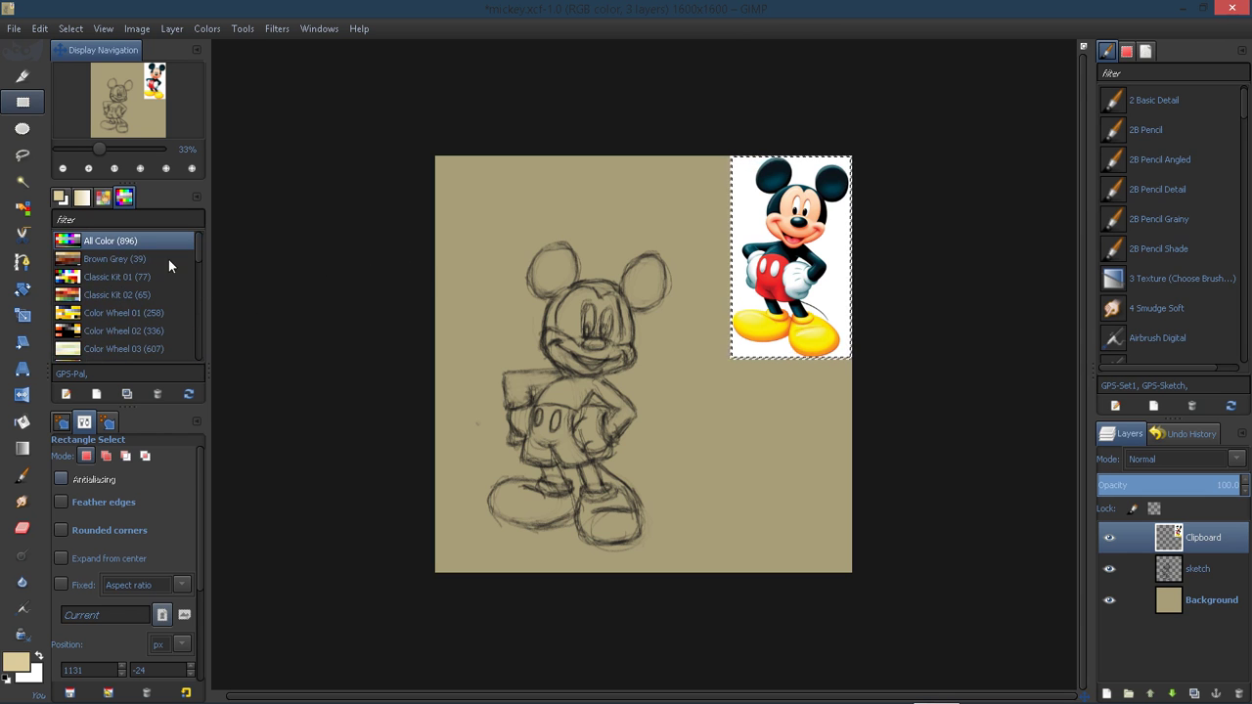
Start a palette import from the Mickey image using selected pixels only, interval 4.
right_click(131, 245)
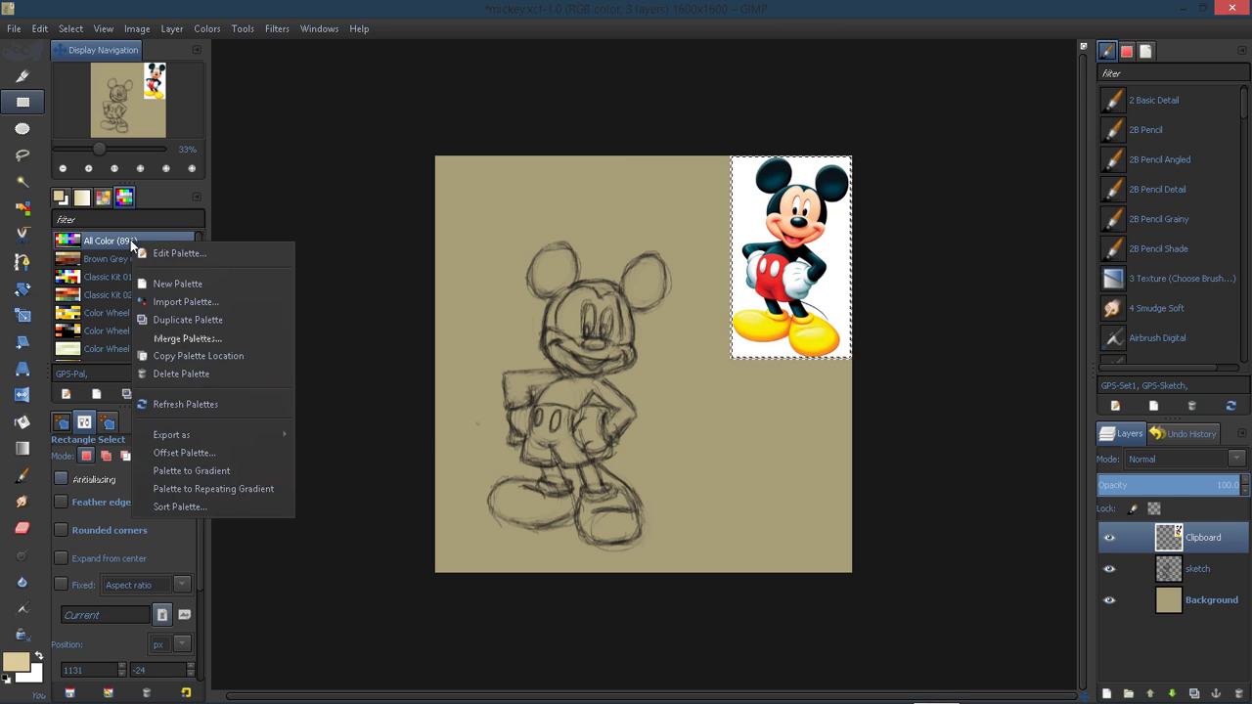
click(231, 301)
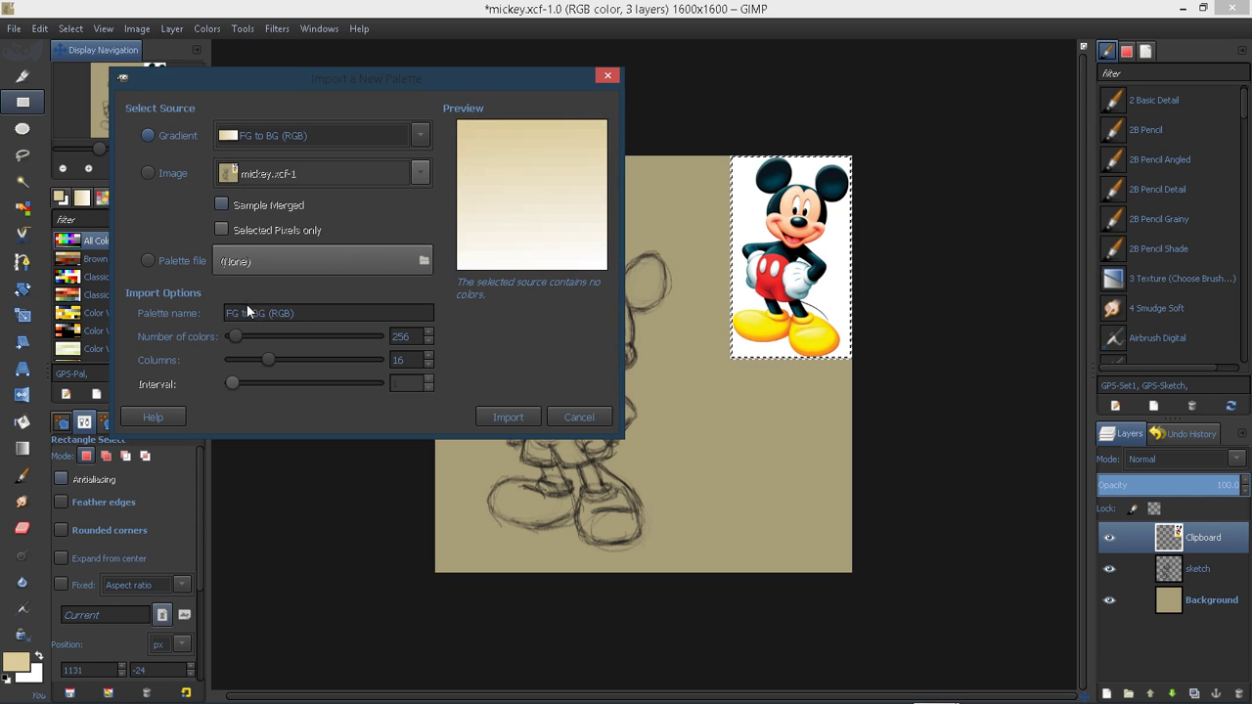
click(149, 173)
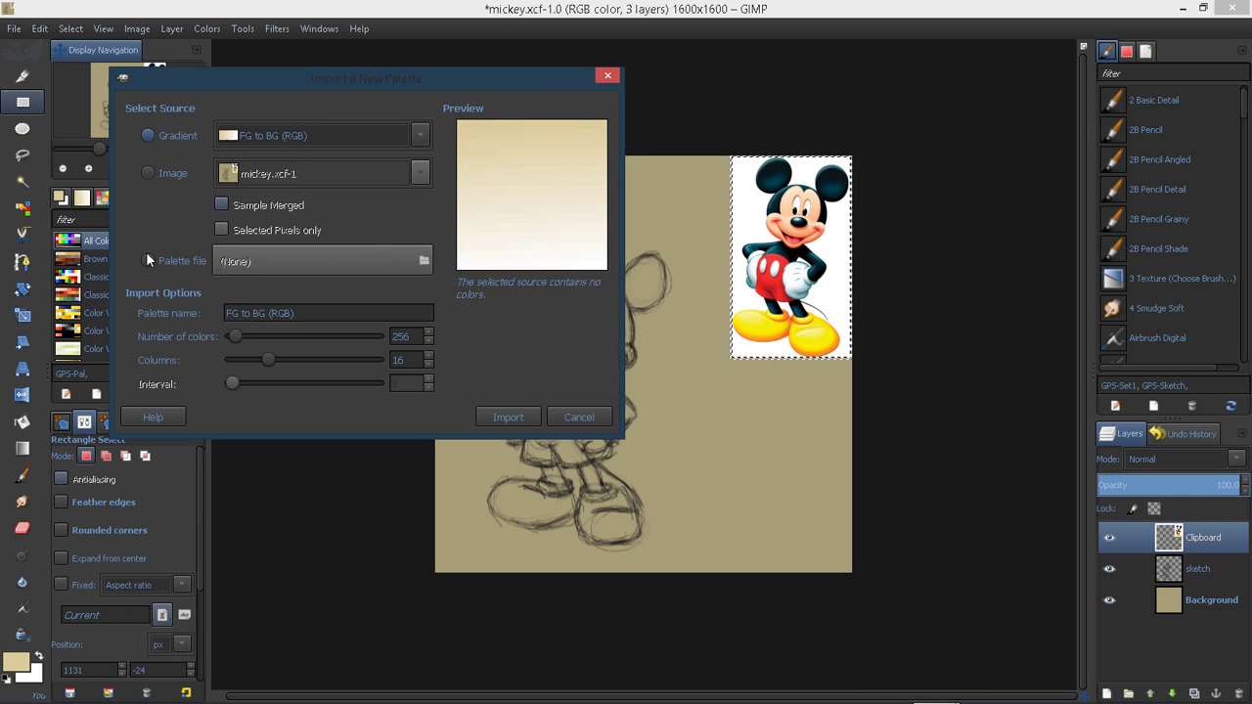
click(221, 228)
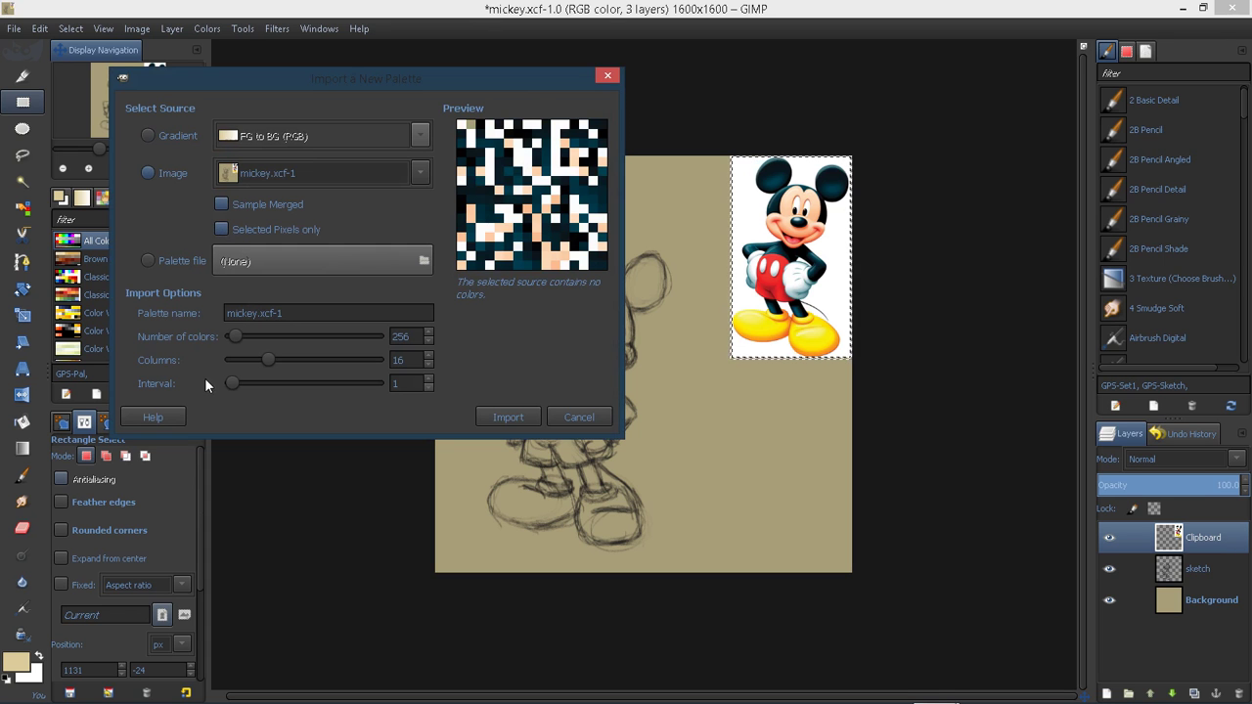
click(429, 377)
click(428, 377)
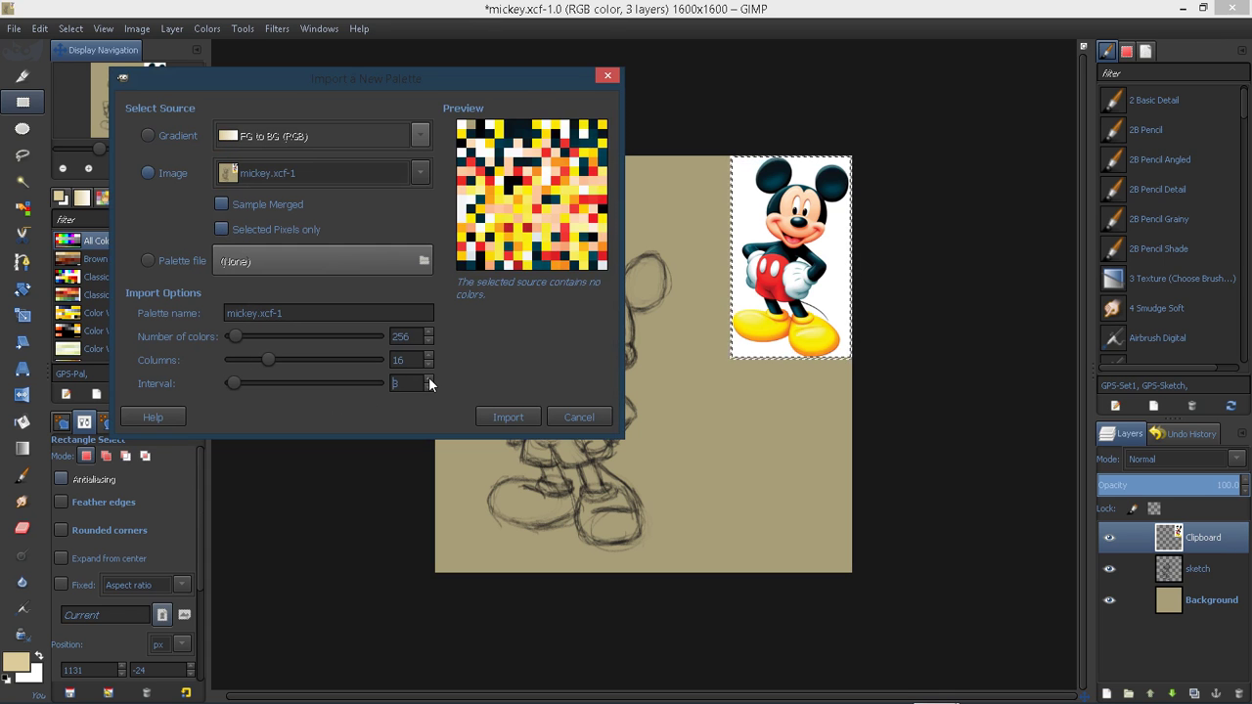
click(428, 377)
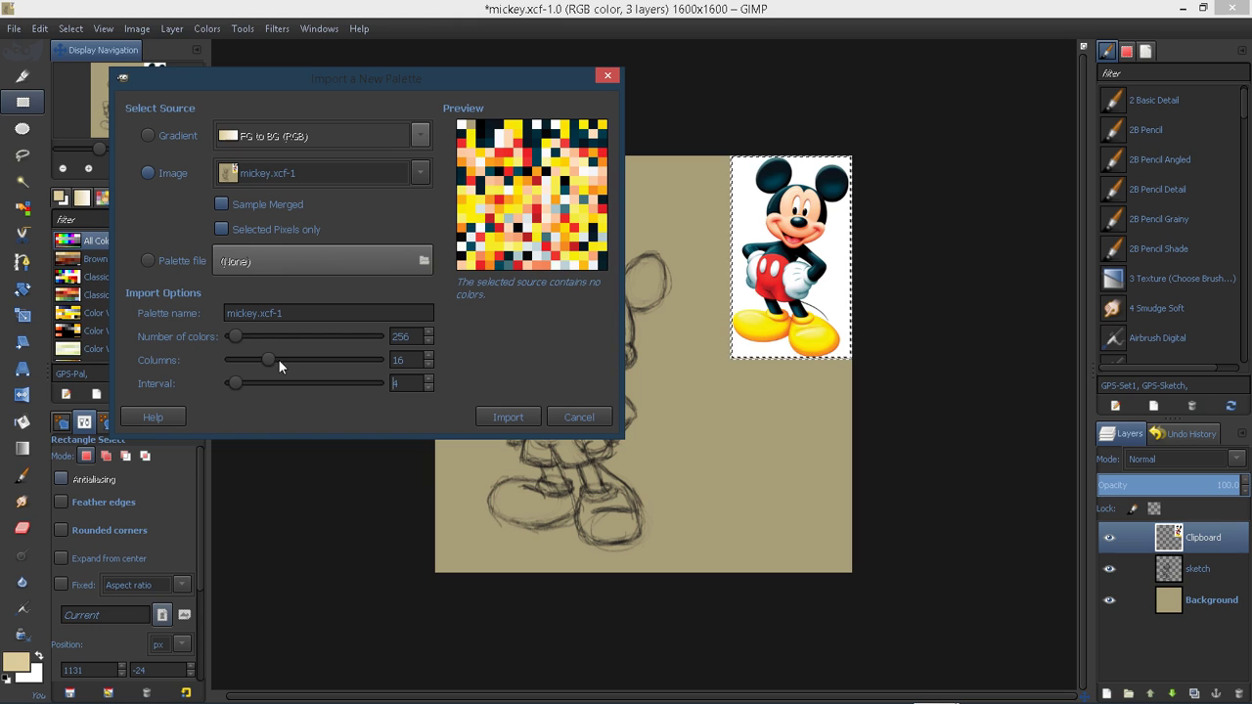
Bring the palette's column count down to 2.
click(428, 365)
click(428, 365)
click(429, 365)
click(428, 365)
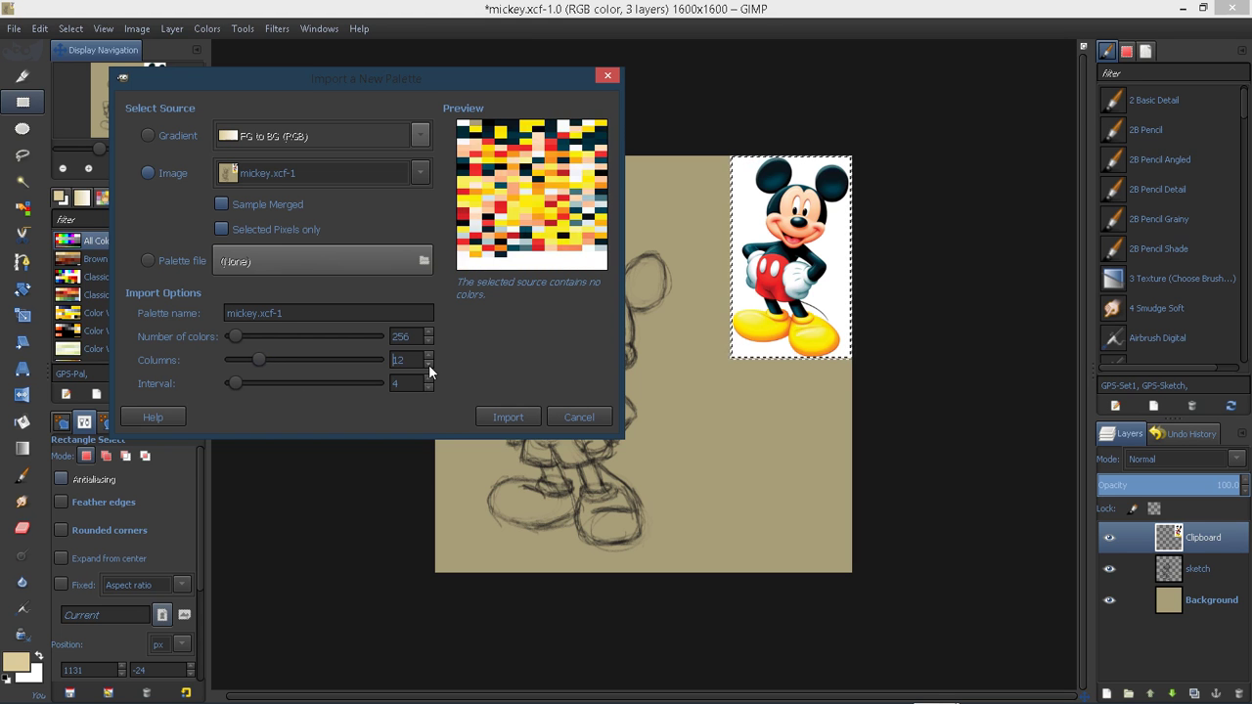
click(429, 365)
click(429, 365)
click(428, 365)
click(428, 365)
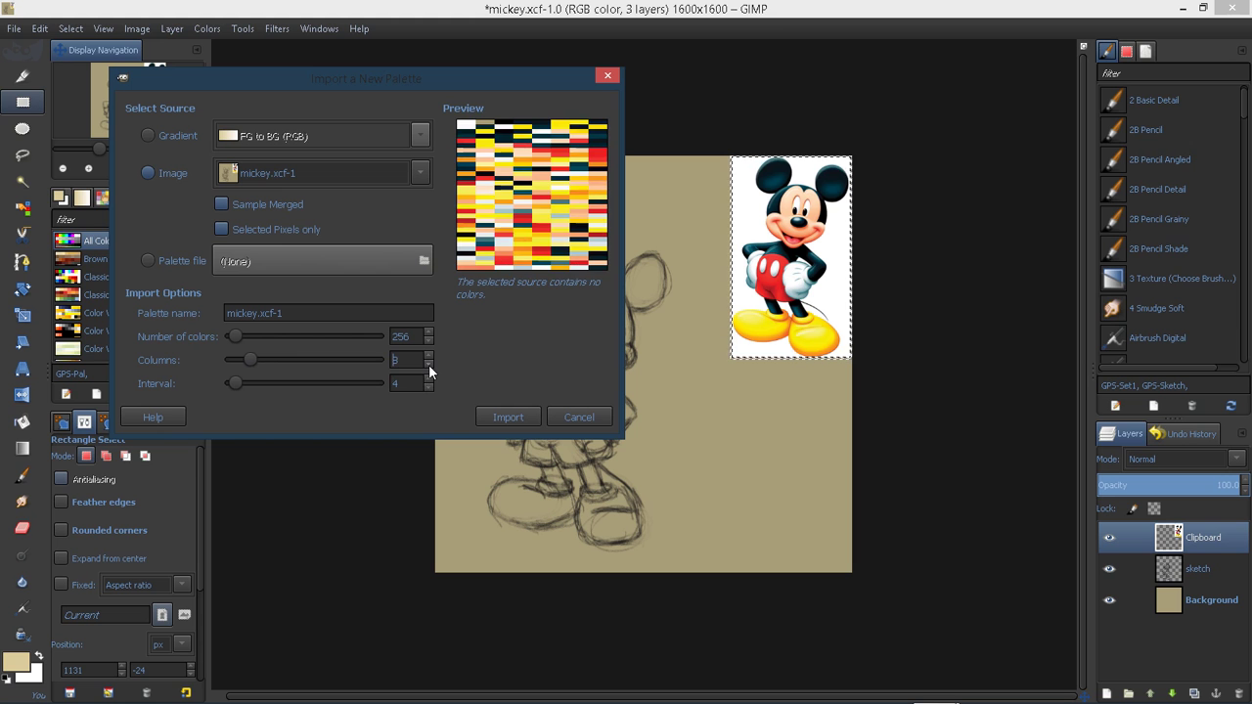
click(427, 356)
click(427, 356)
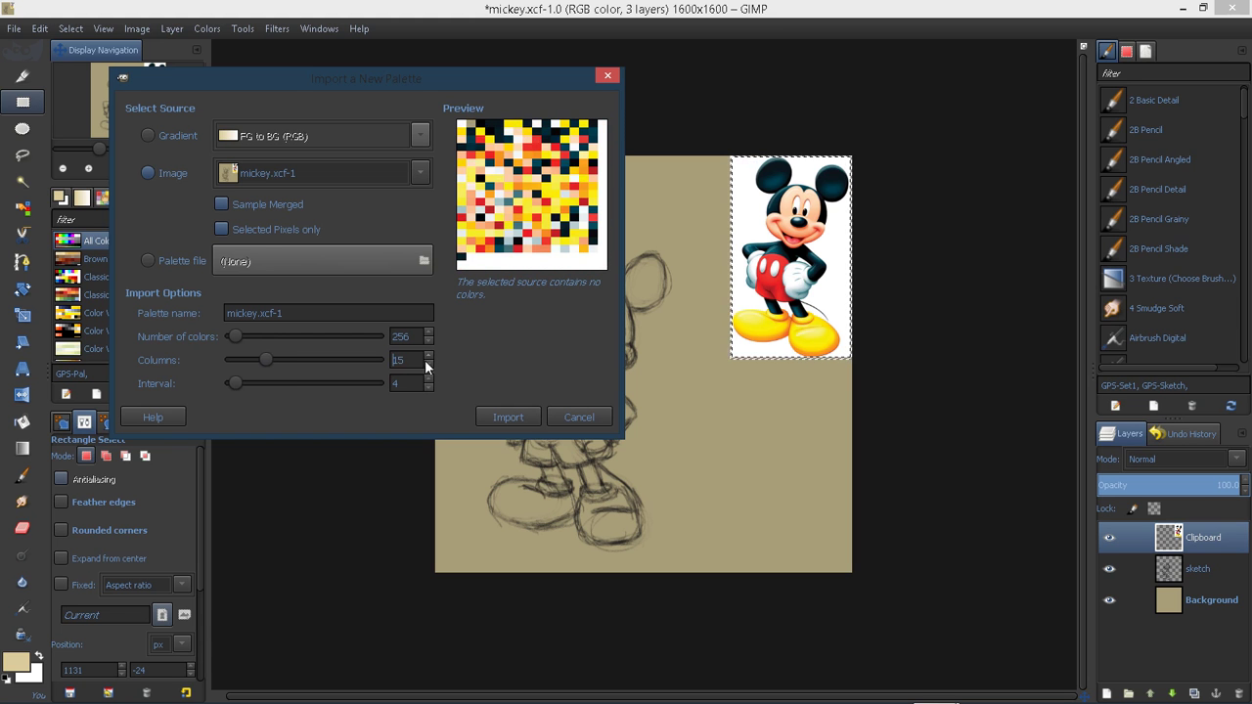
scroll(424, 361, down, 6)
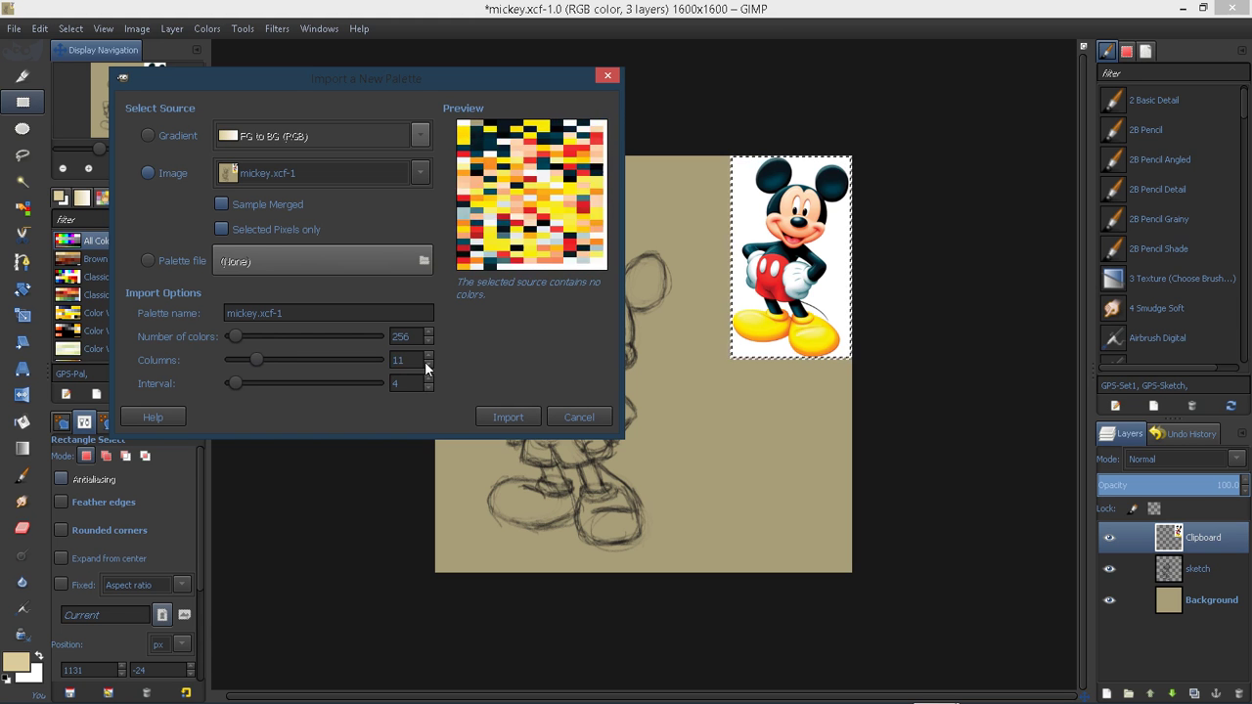
scroll(424, 360, down, 7)
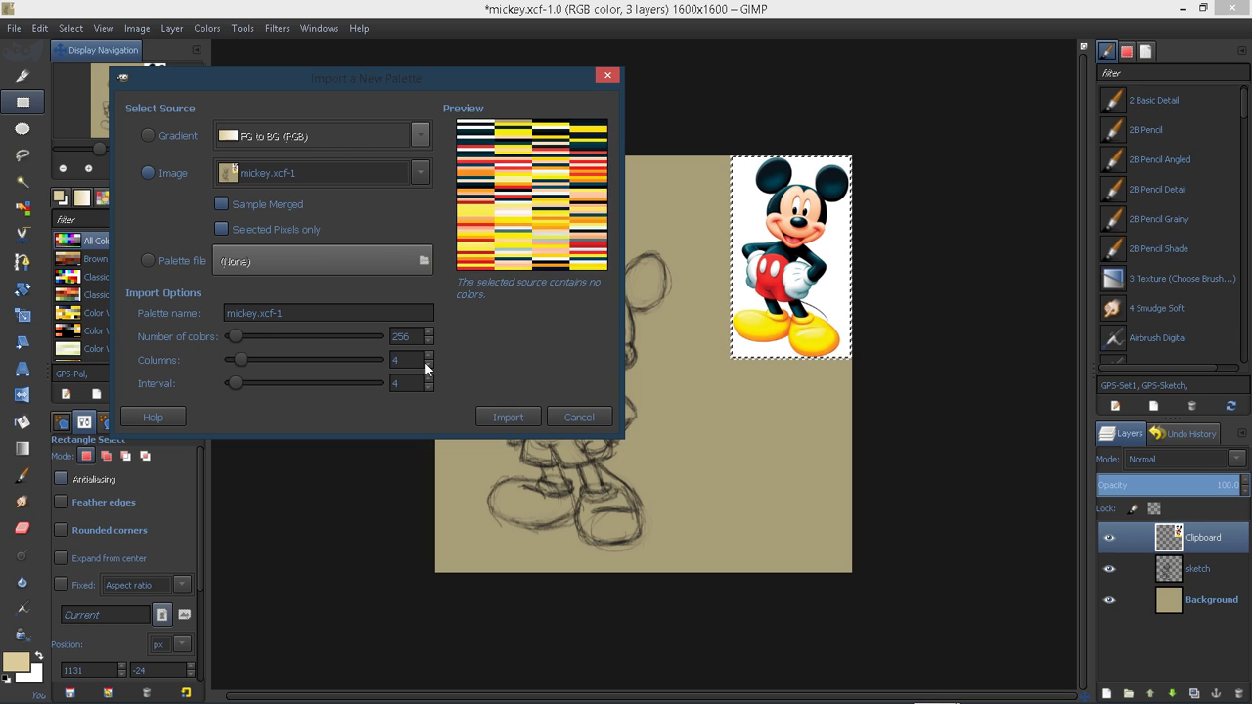
scroll(424, 361, down, 1)
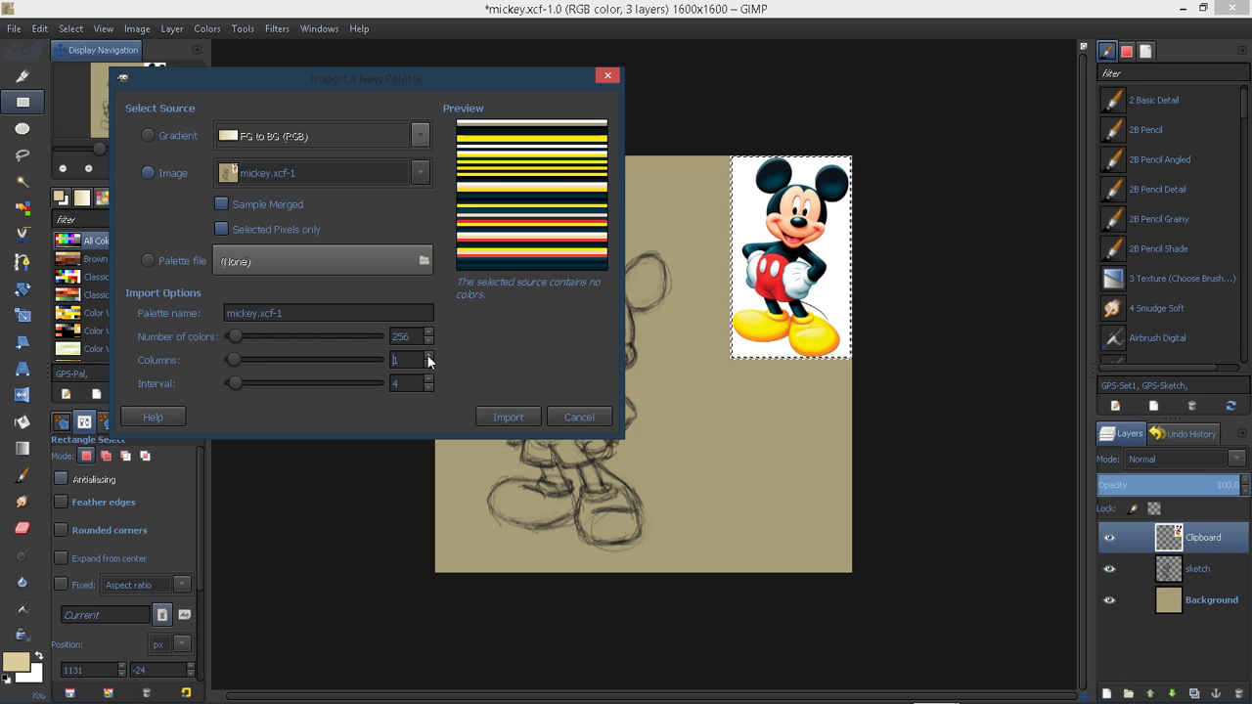
scroll(427, 360, up, 1)
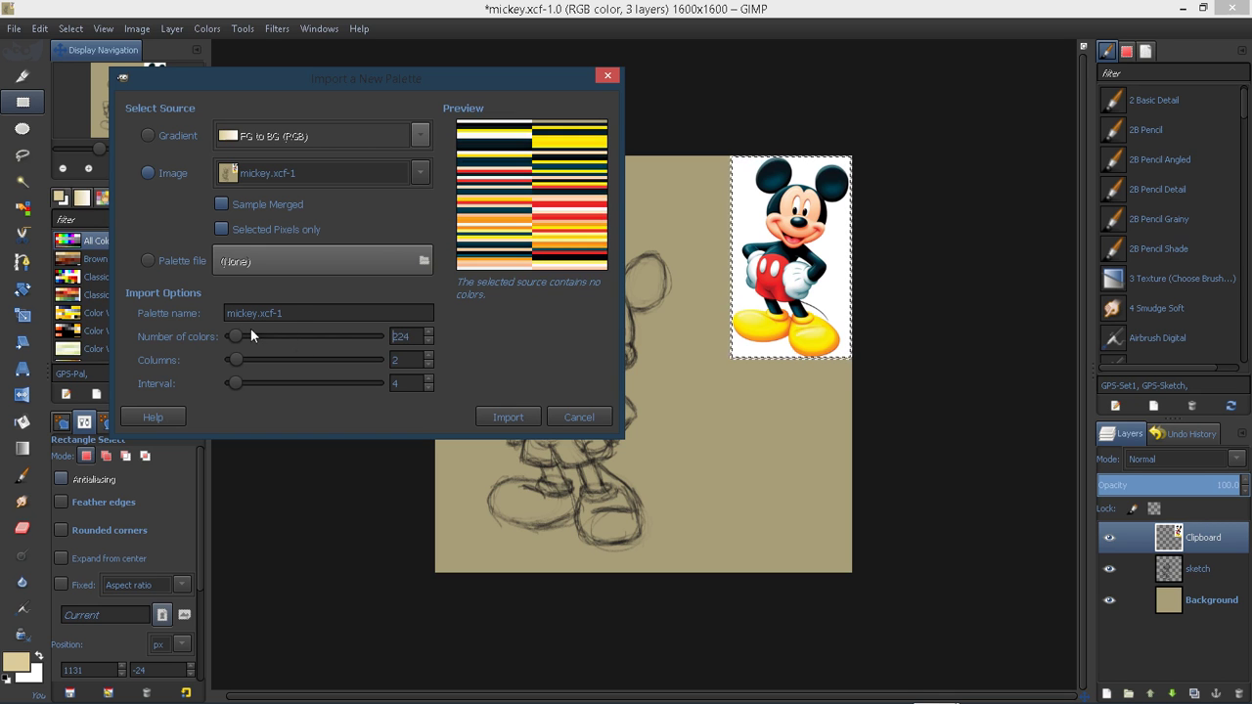
Cut the colour count to 2, then start raising it again.
drag(237, 333, 232, 333)
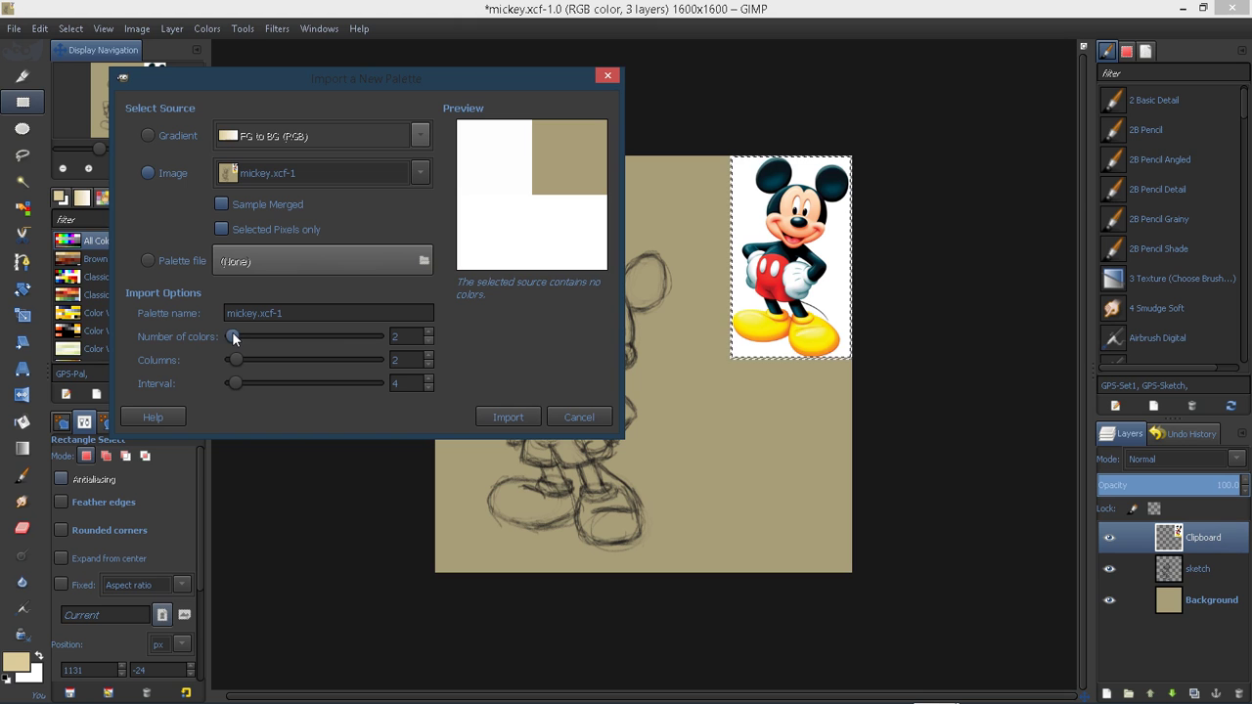
click(427, 331)
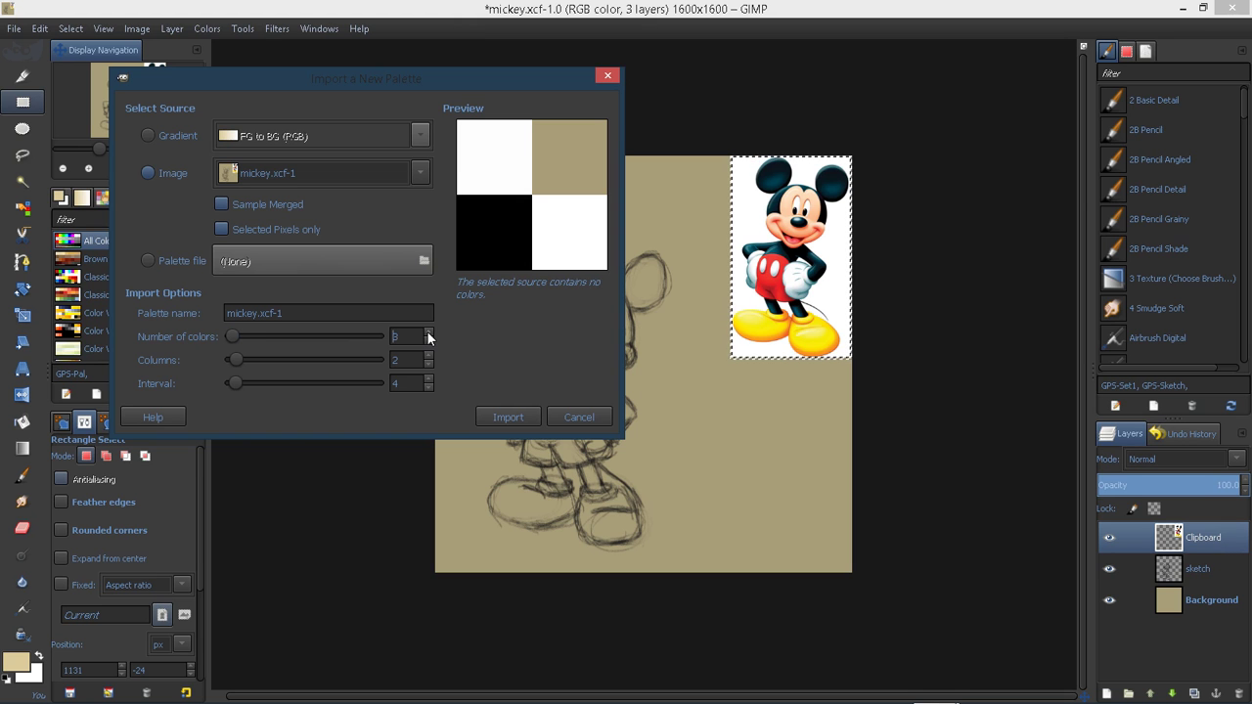
click(426, 331)
click(427, 331)
click(427, 331)
click(427, 331)
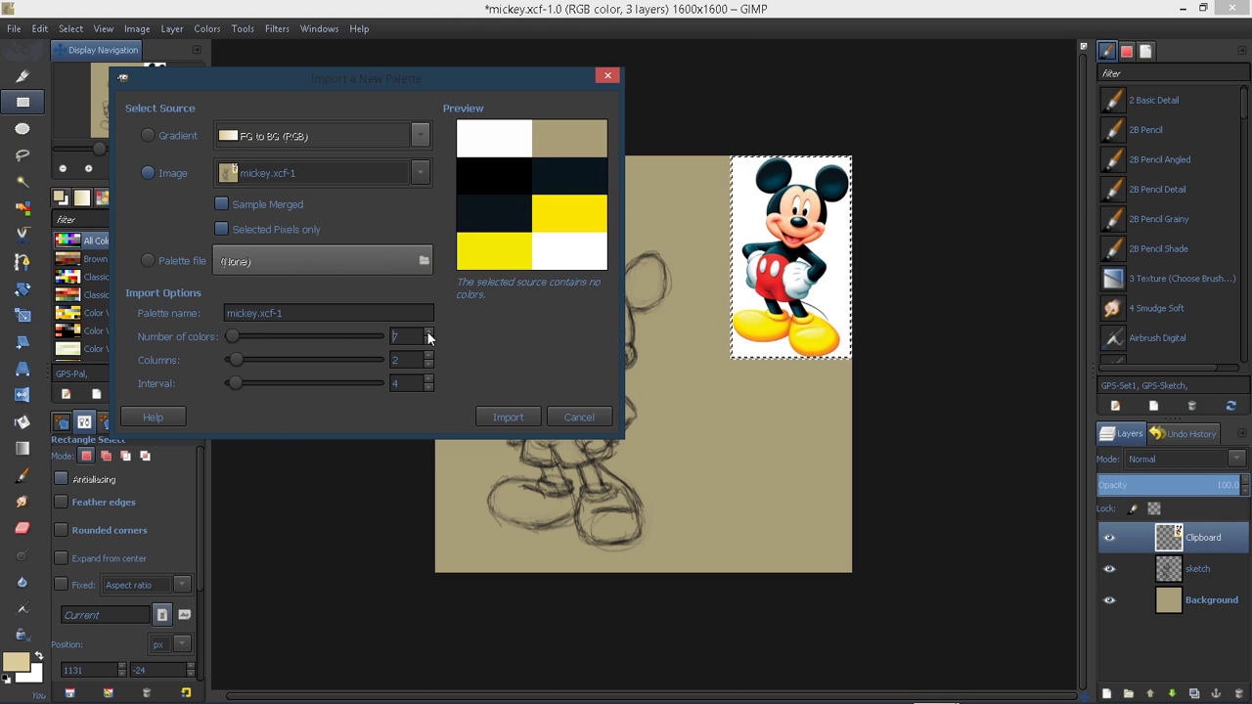
click(427, 331)
click(426, 331)
click(426, 331)
click(426, 330)
click(426, 331)
click(426, 331)
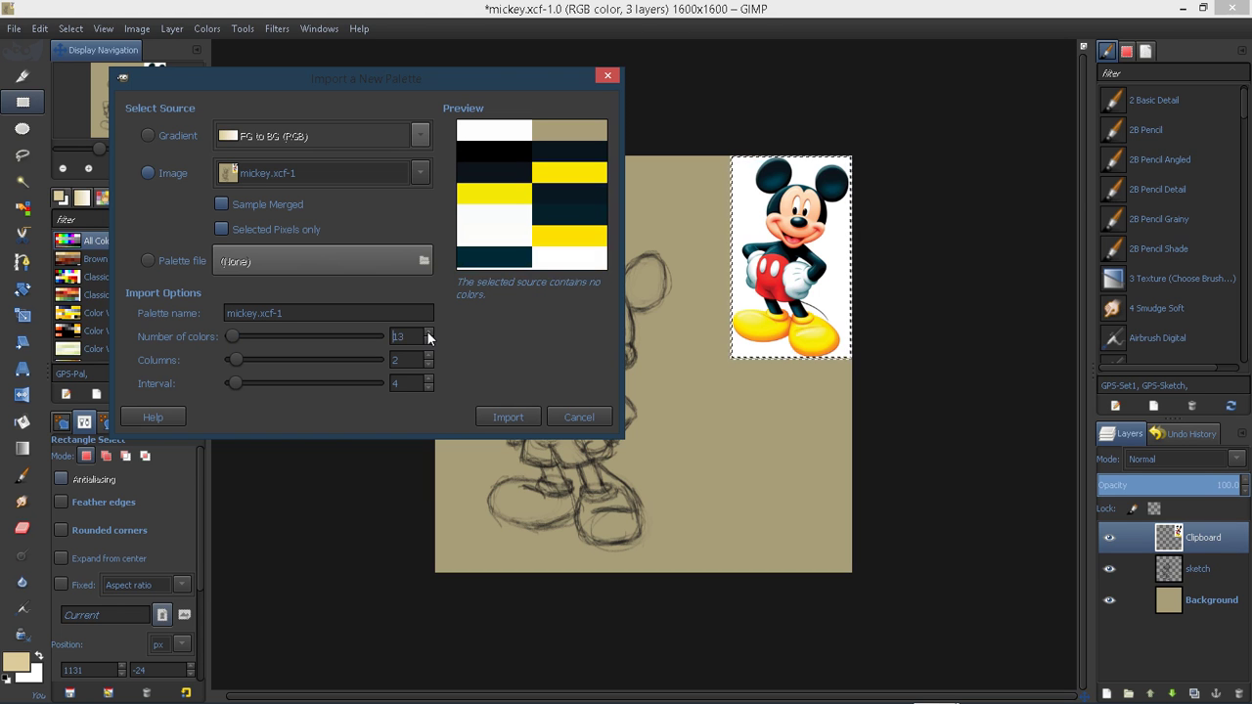
click(426, 331)
click(426, 331)
click(426, 330)
click(426, 331)
click(427, 331)
click(427, 330)
click(426, 331)
click(426, 331)
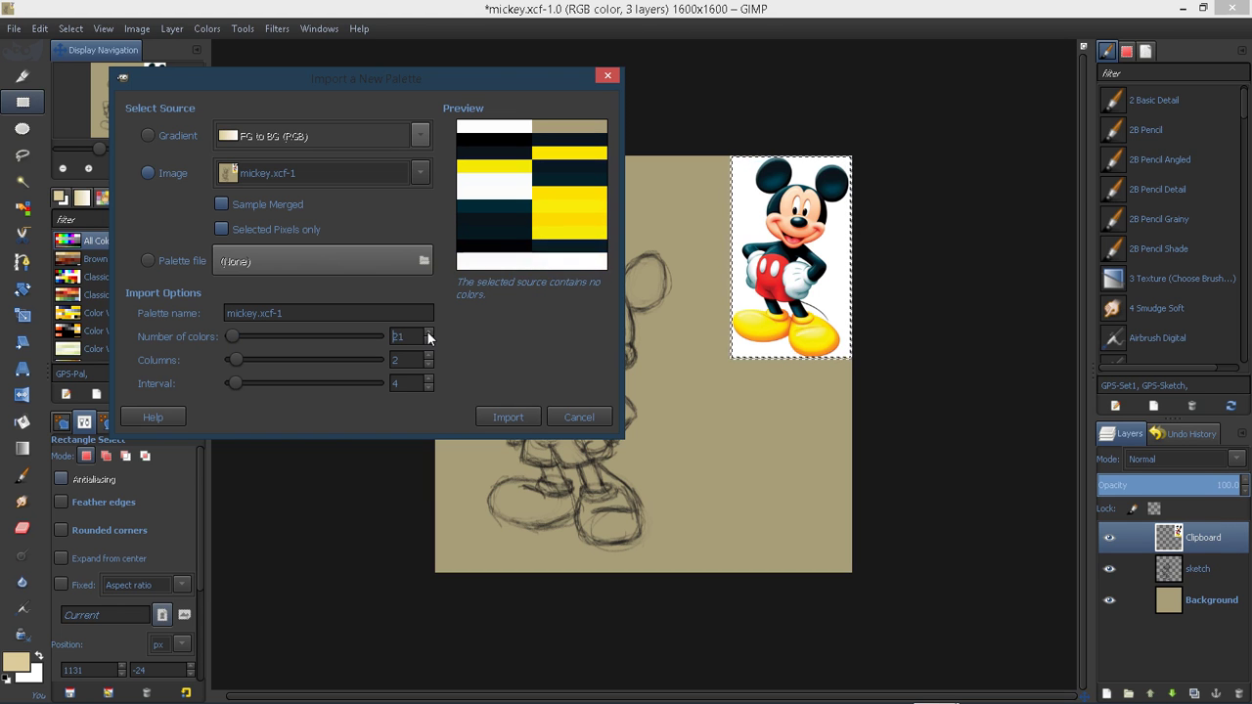
click(426, 331)
click(426, 331)
Increase colours further and raise the palette layout to 7 columns.
click(427, 356)
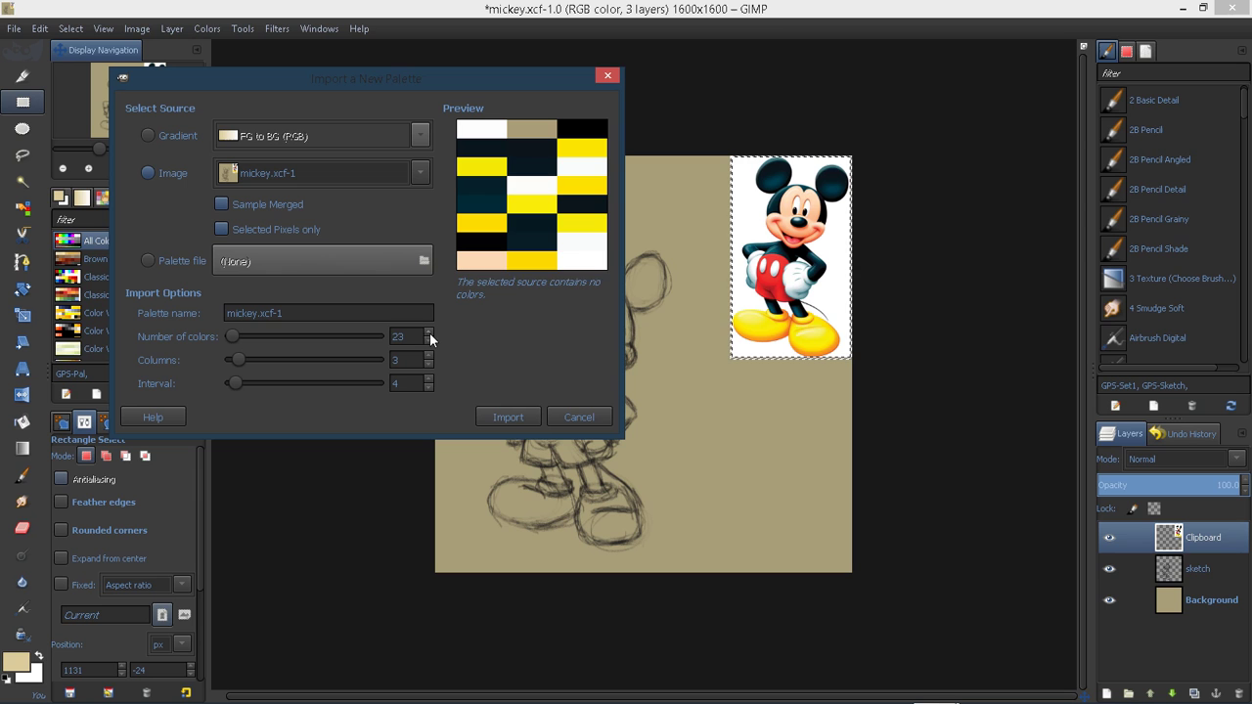
click(428, 333)
click(428, 332)
click(429, 332)
click(428, 333)
click(428, 333)
click(429, 332)
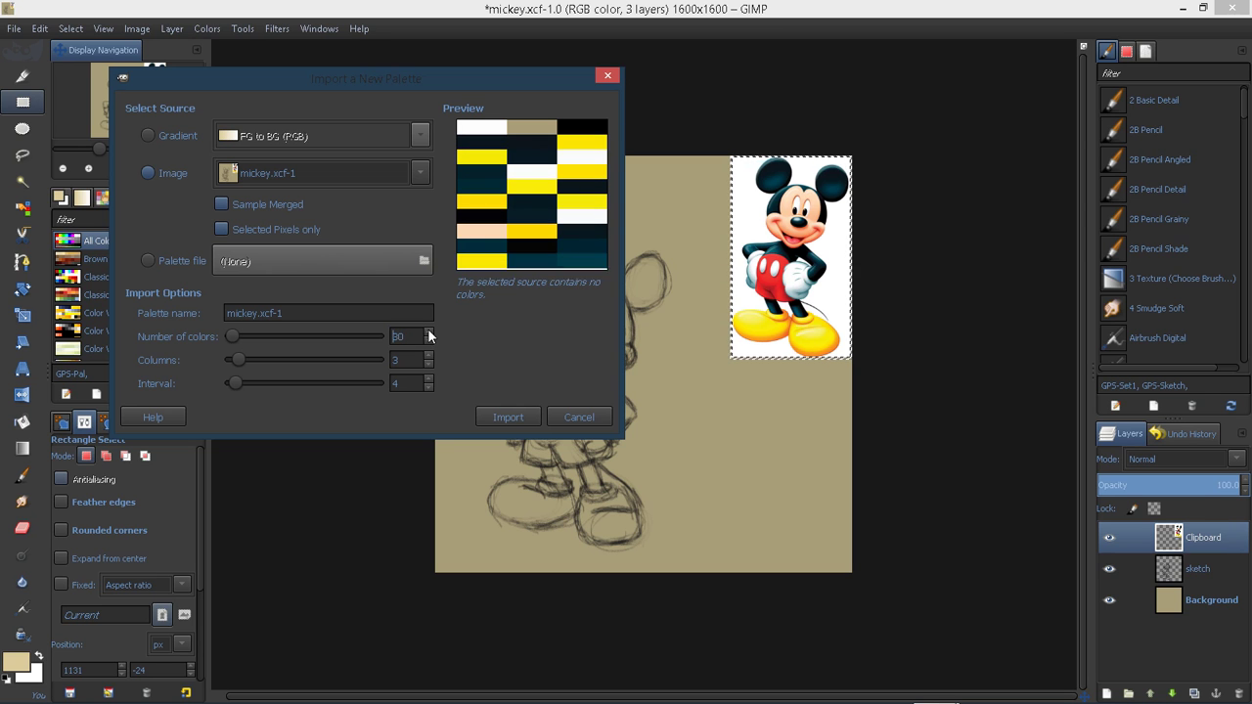
click(429, 332)
click(429, 332)
click(429, 332)
click(426, 356)
click(427, 356)
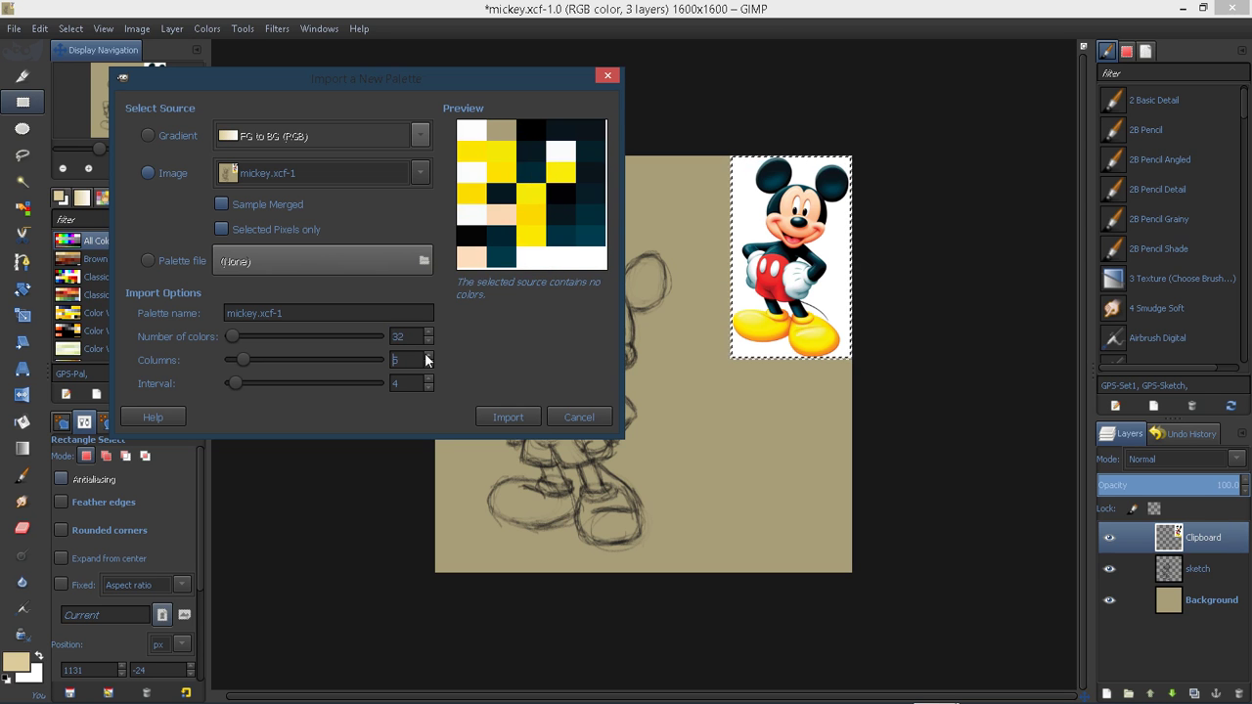
click(427, 356)
click(426, 356)
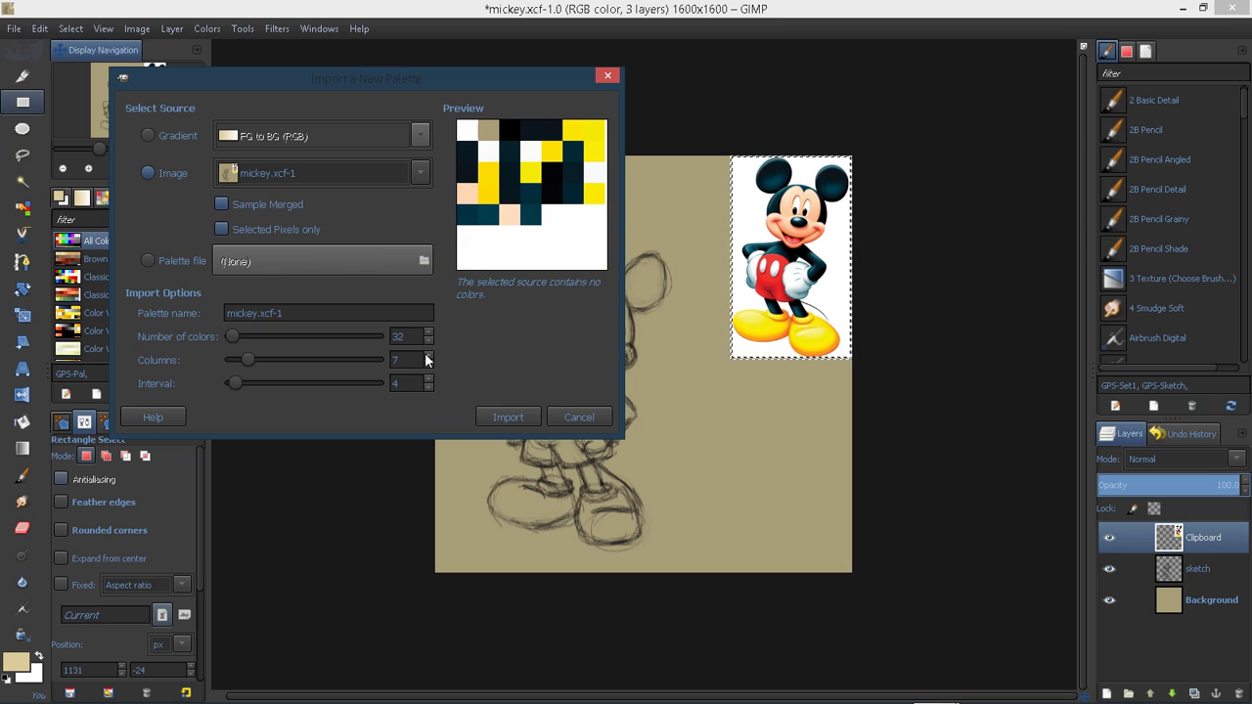
Raise the colour count to 52 and import the palette.
click(429, 331)
click(429, 332)
click(430, 332)
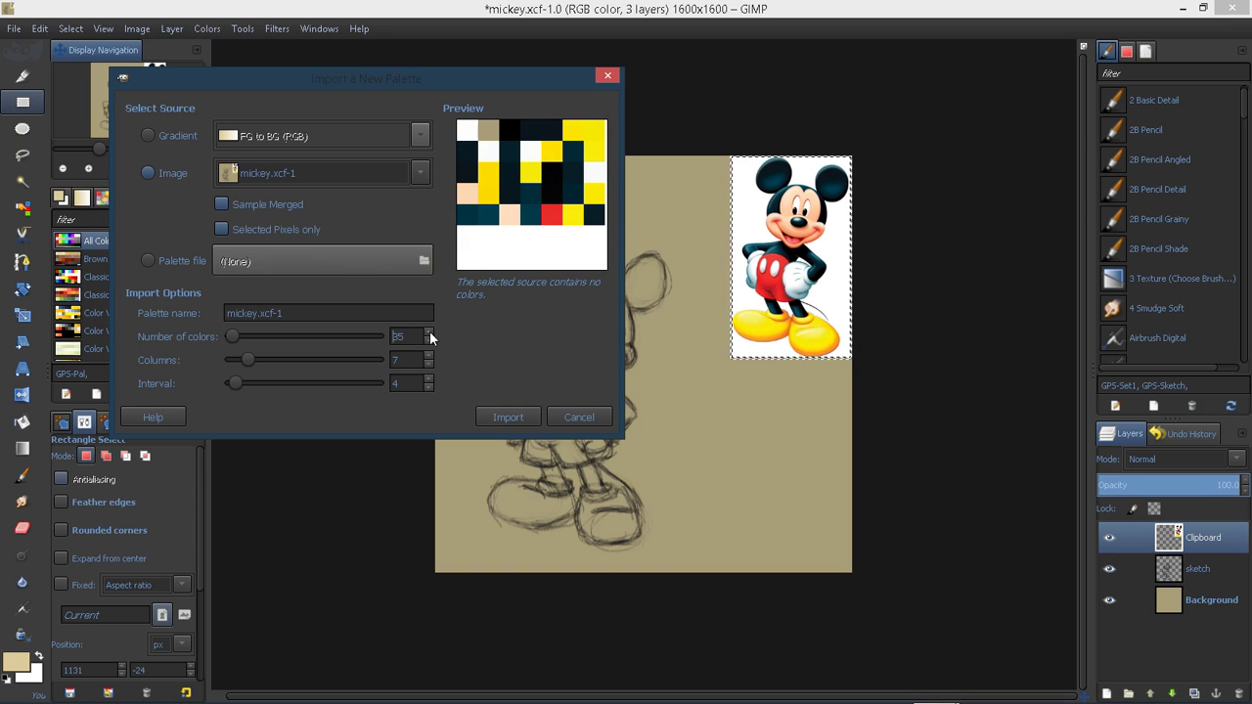
click(430, 331)
click(429, 331)
click(430, 332)
click(430, 332)
click(429, 332)
click(429, 332)
click(429, 332)
click(430, 331)
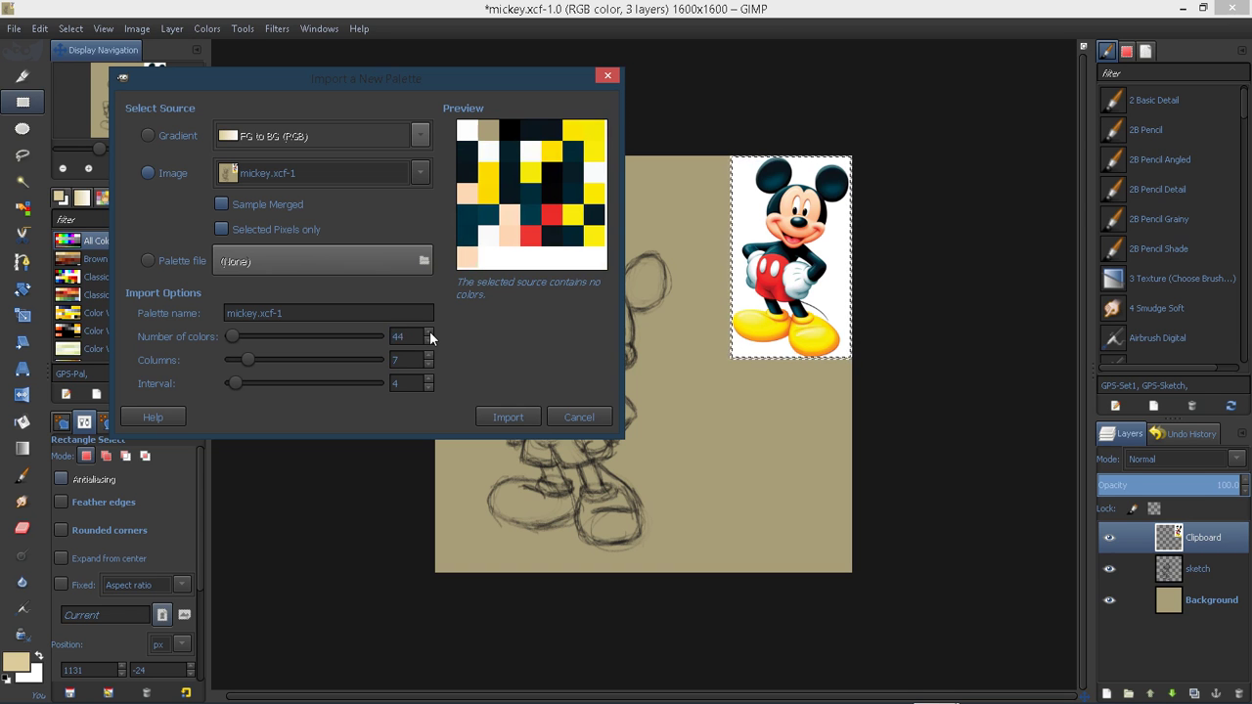
click(429, 332)
click(429, 331)
click(429, 332)
click(429, 332)
click(430, 332)
click(429, 332)
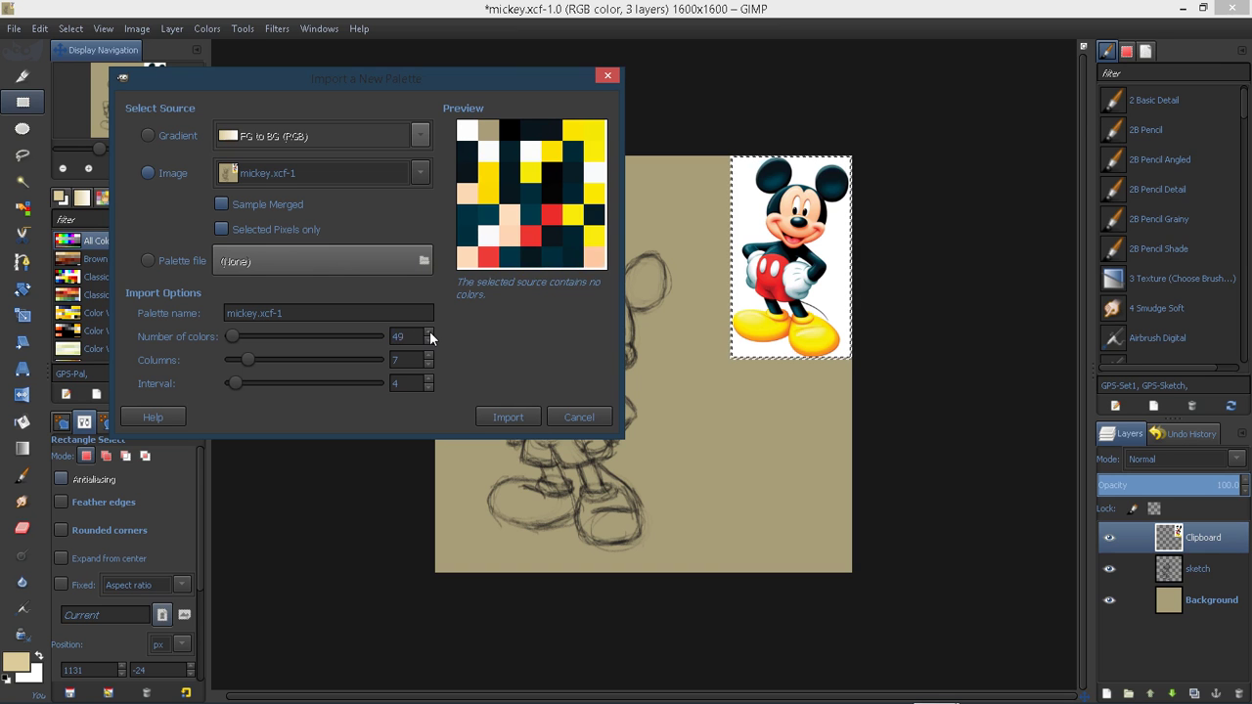
click(430, 332)
click(429, 332)
click(430, 332)
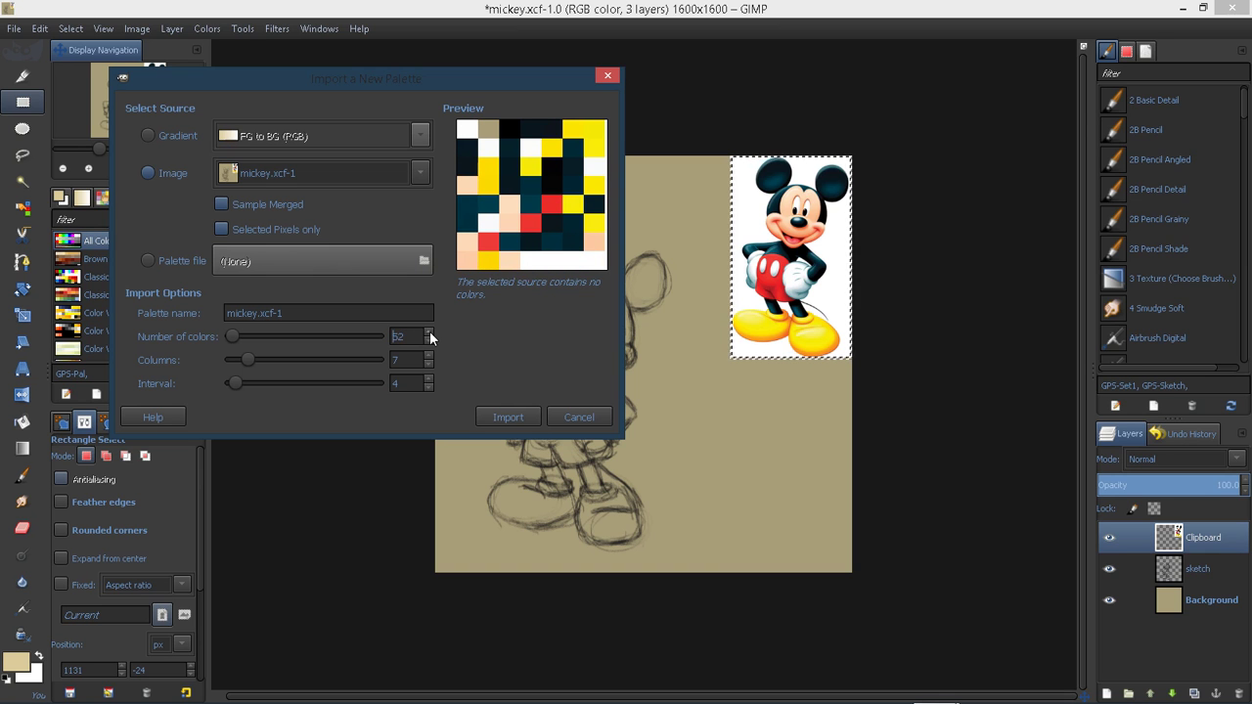
click(495, 411)
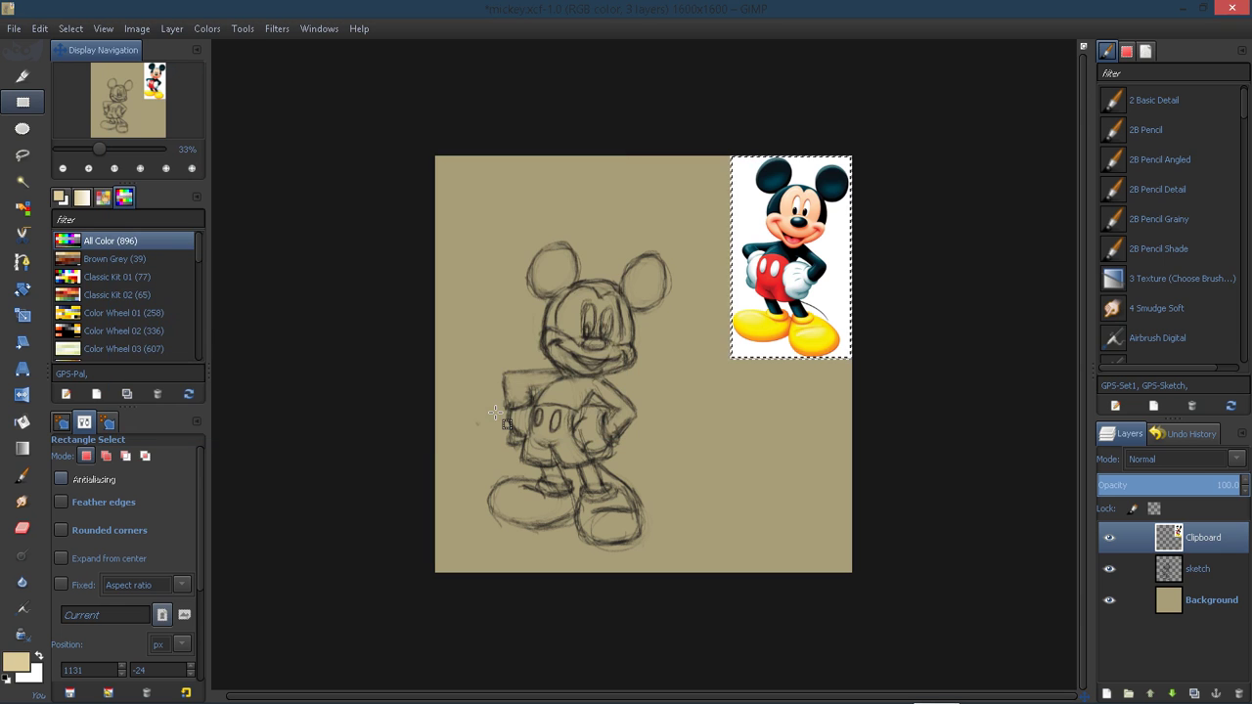
Select mickey.xcf-1 in the Palettes list and open it in the Palette Editor.
scroll(105, 310, down, 3)
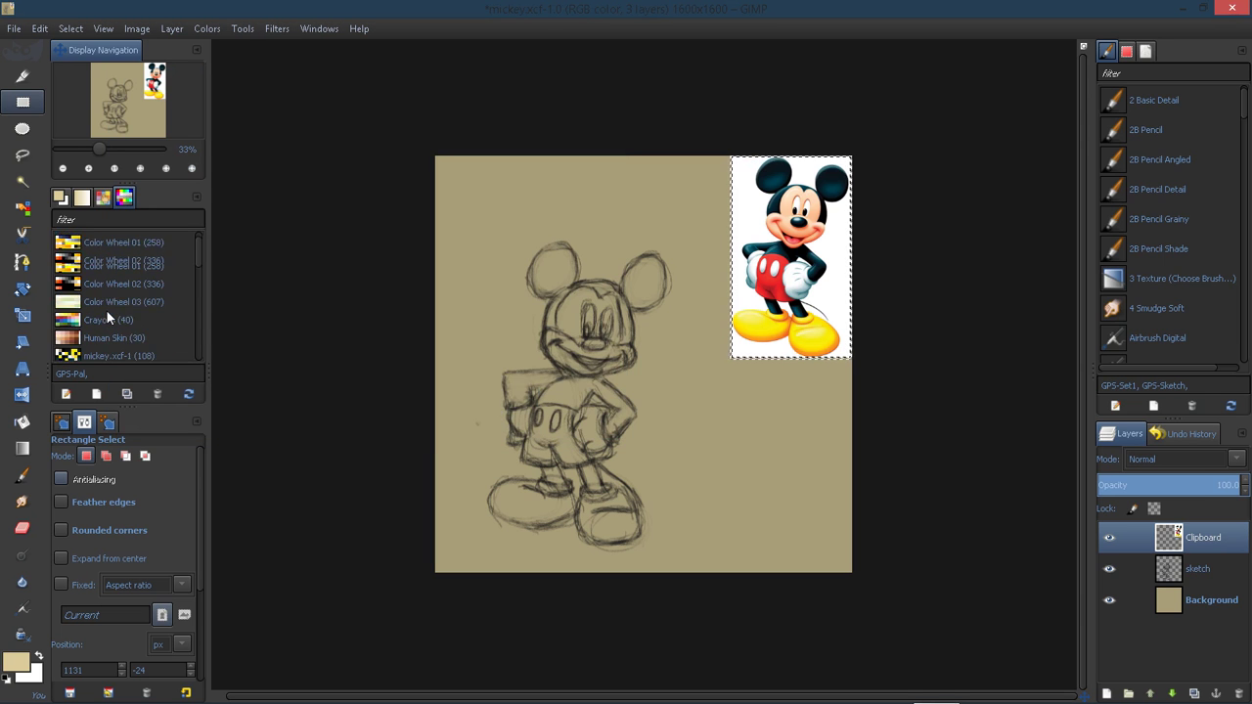
click(119, 285)
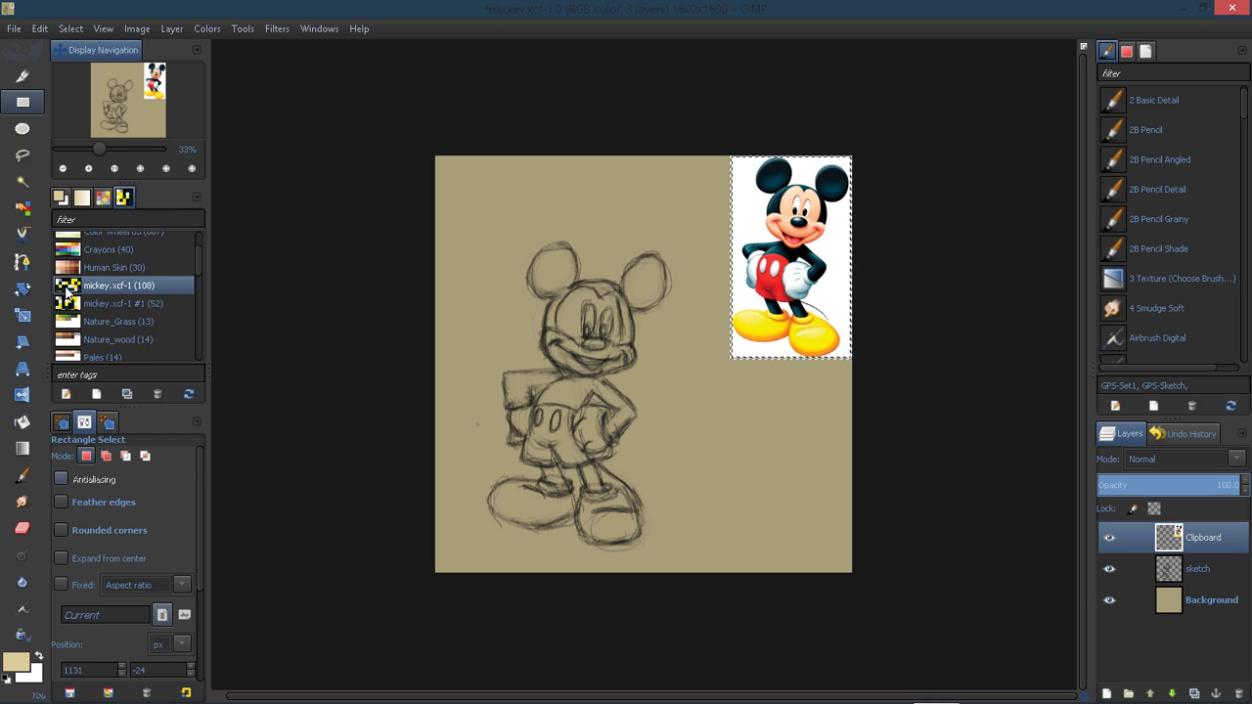
double_click(65, 293)
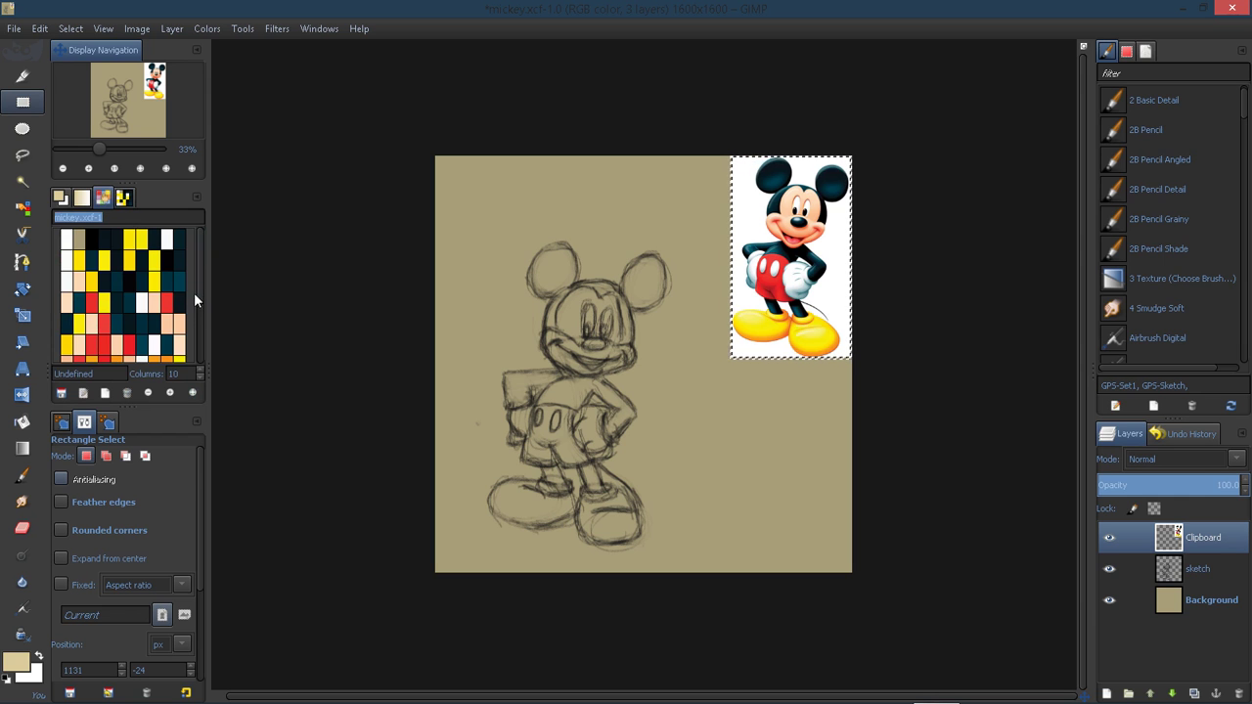
Widen the left dock to show all swatches, activate the sketch layer and choose the Paintbrush.
mouse_move(202, 284)
mouse_down()
mouse_move(196, 372)
mouse_move(209, 287)
mouse_up()
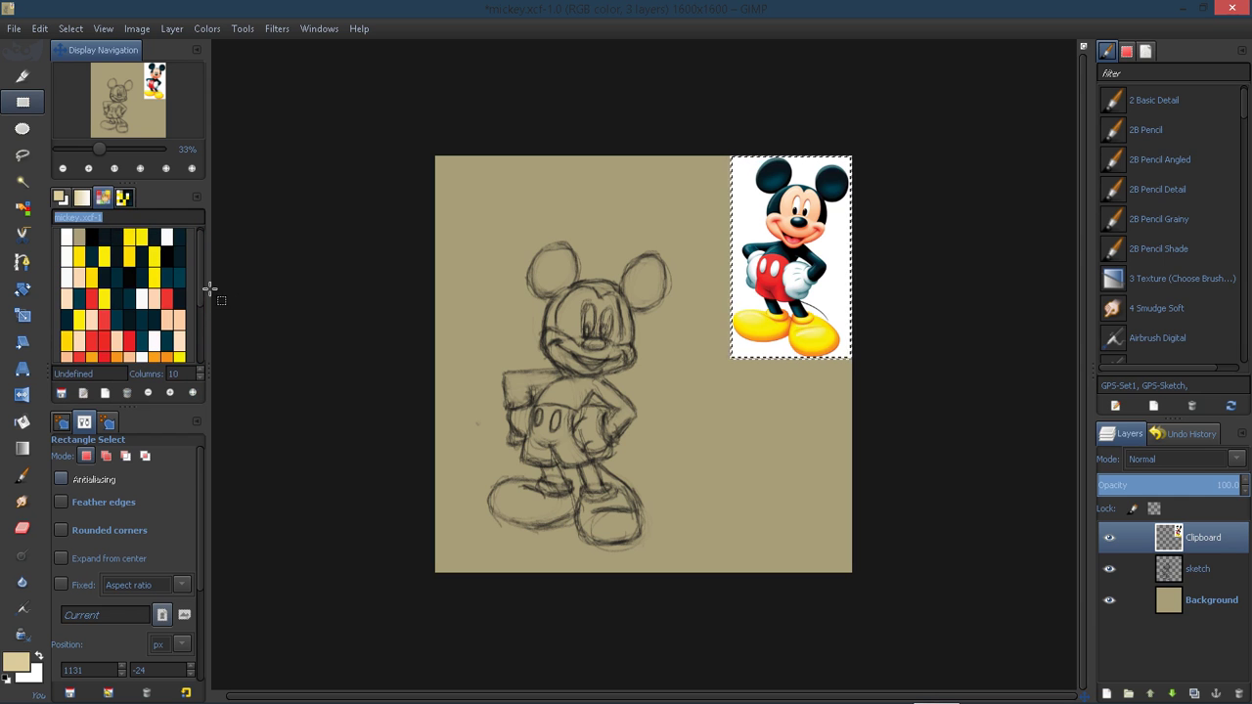
drag(209, 372, 236, 368)
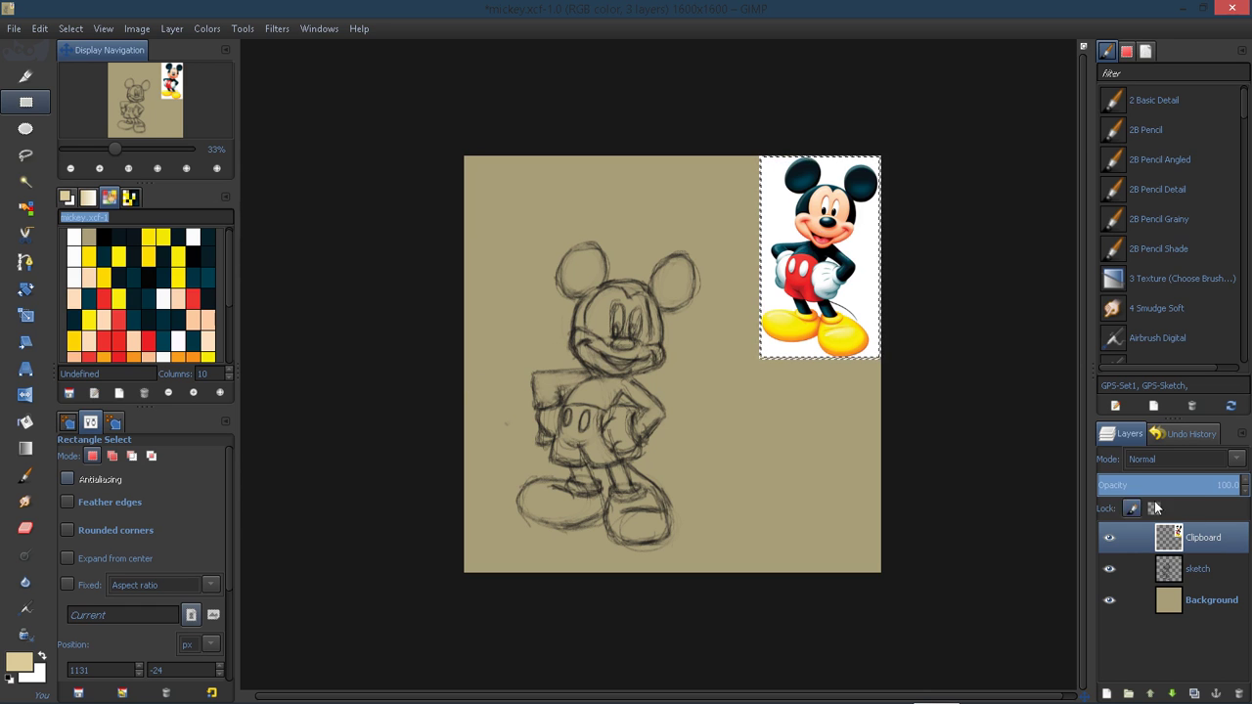
click(1211, 576)
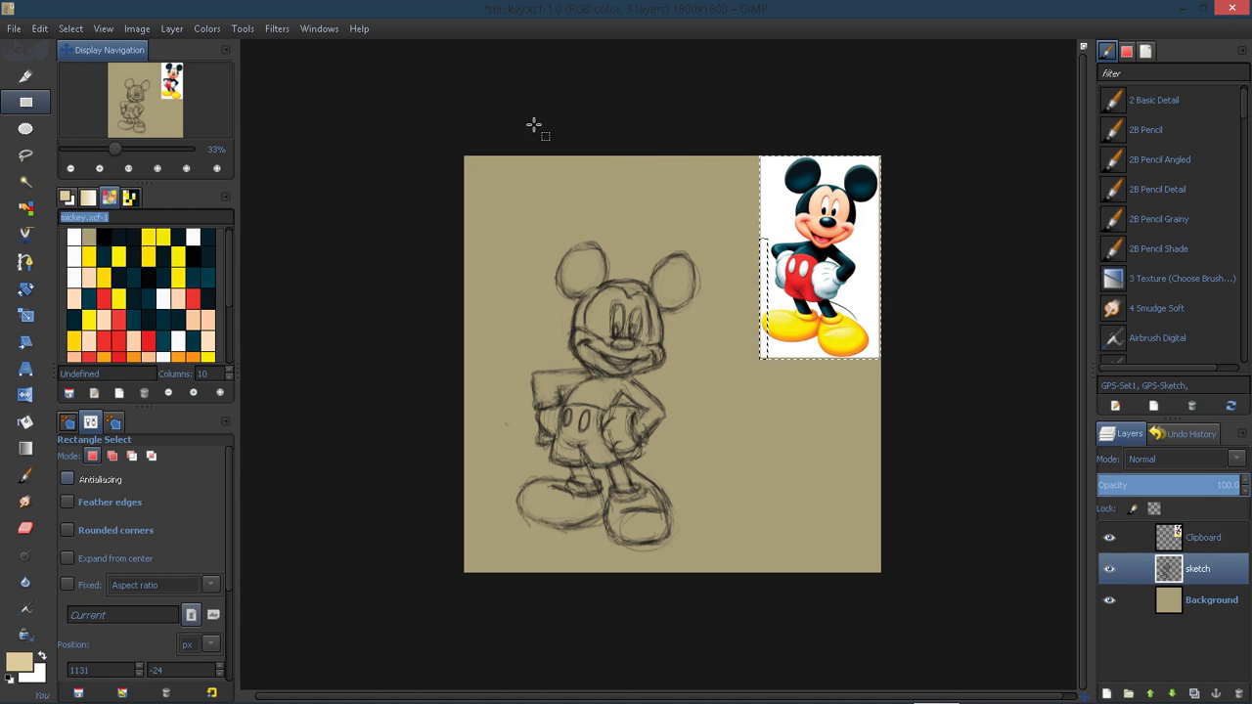
click(8, 478)
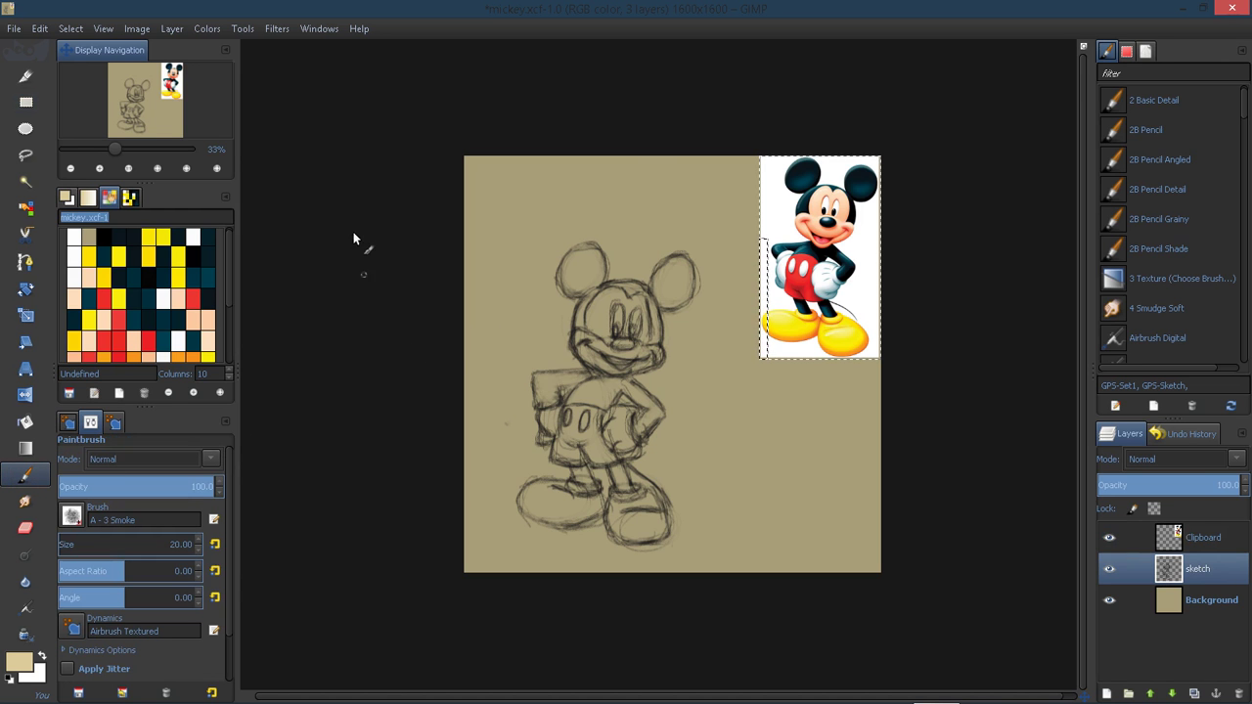
Deselect all, pick red from Mickey's shorts, enlarge the brush to 56 and activate the sketch layer.
key(shift+ctrl+a)
click(1223, 539)
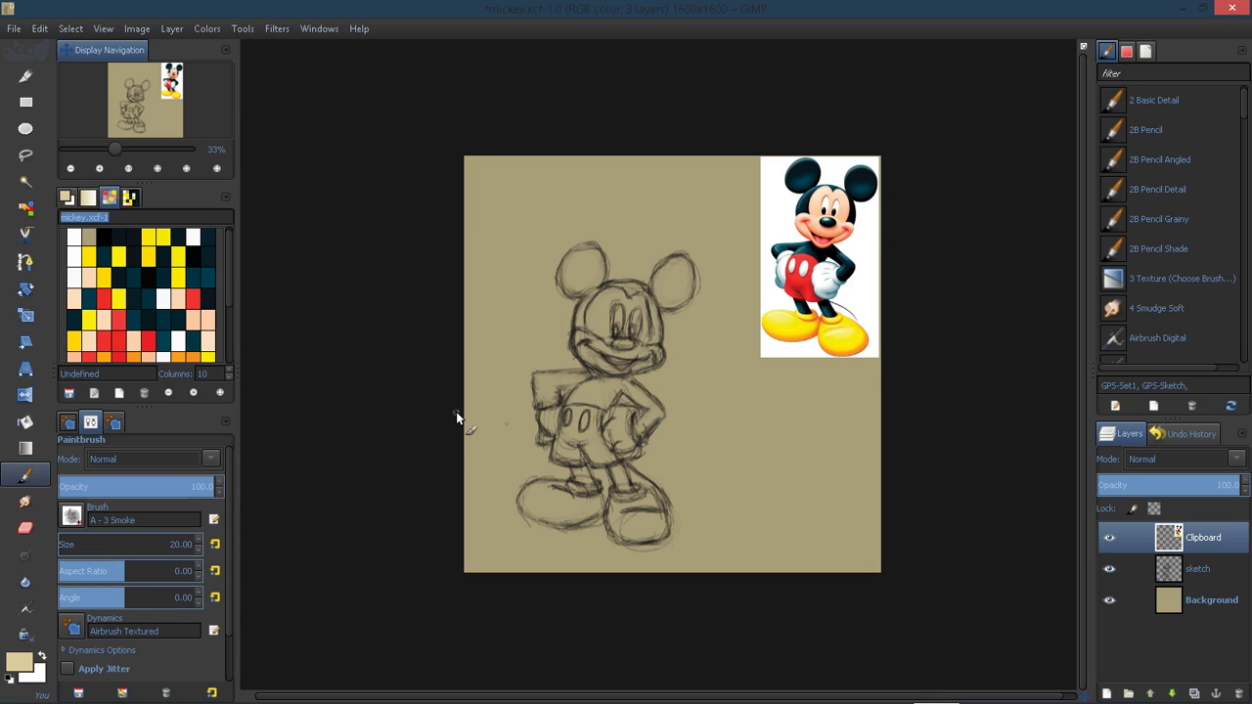
right_click(697, 43)
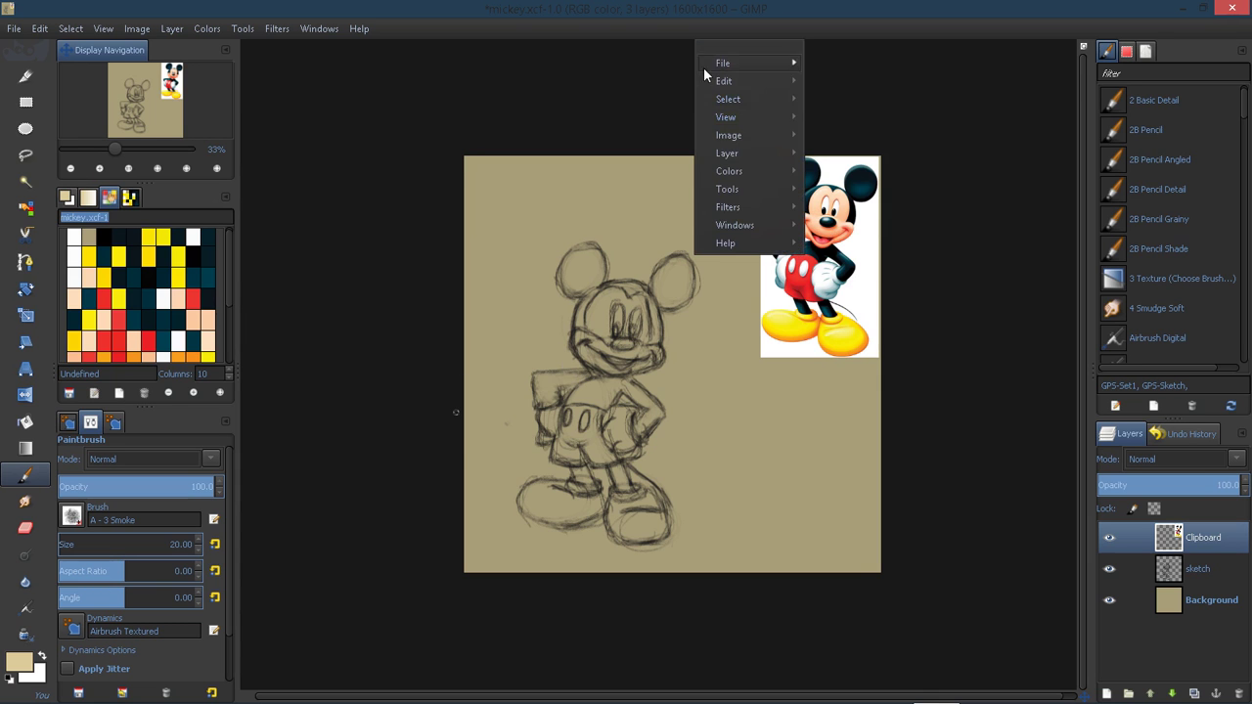
click(606, 32)
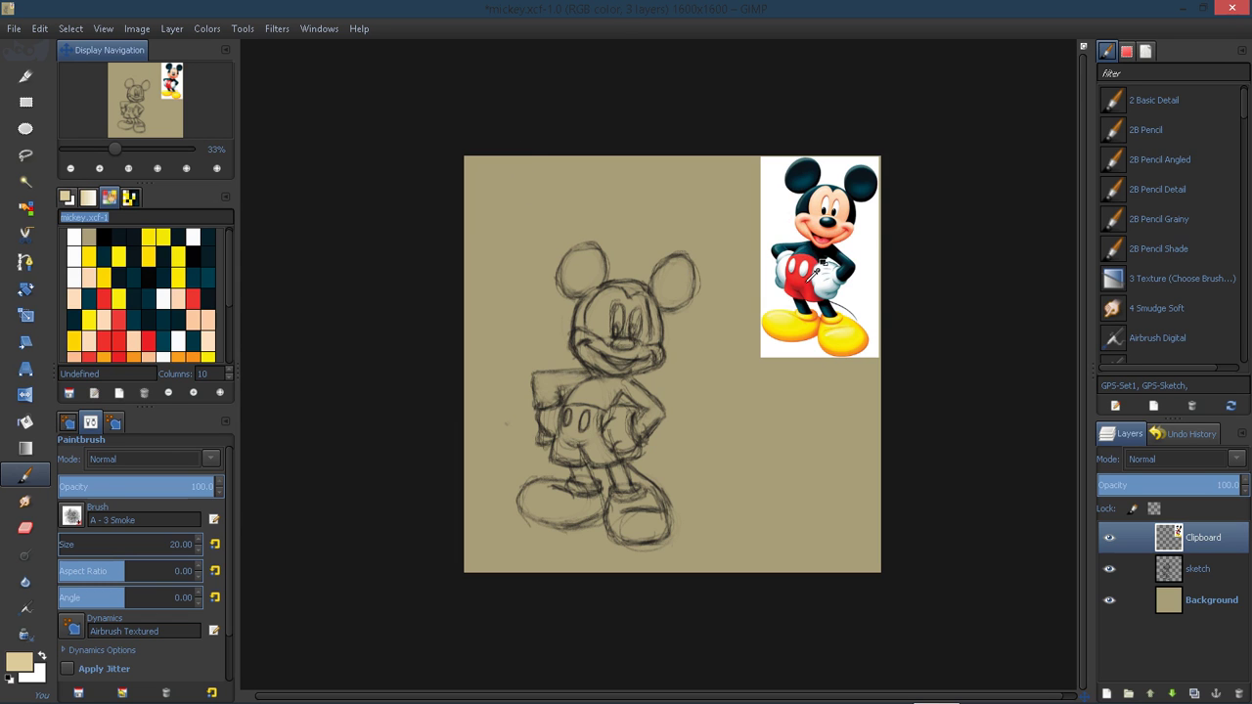
ctrl+click(812, 269)
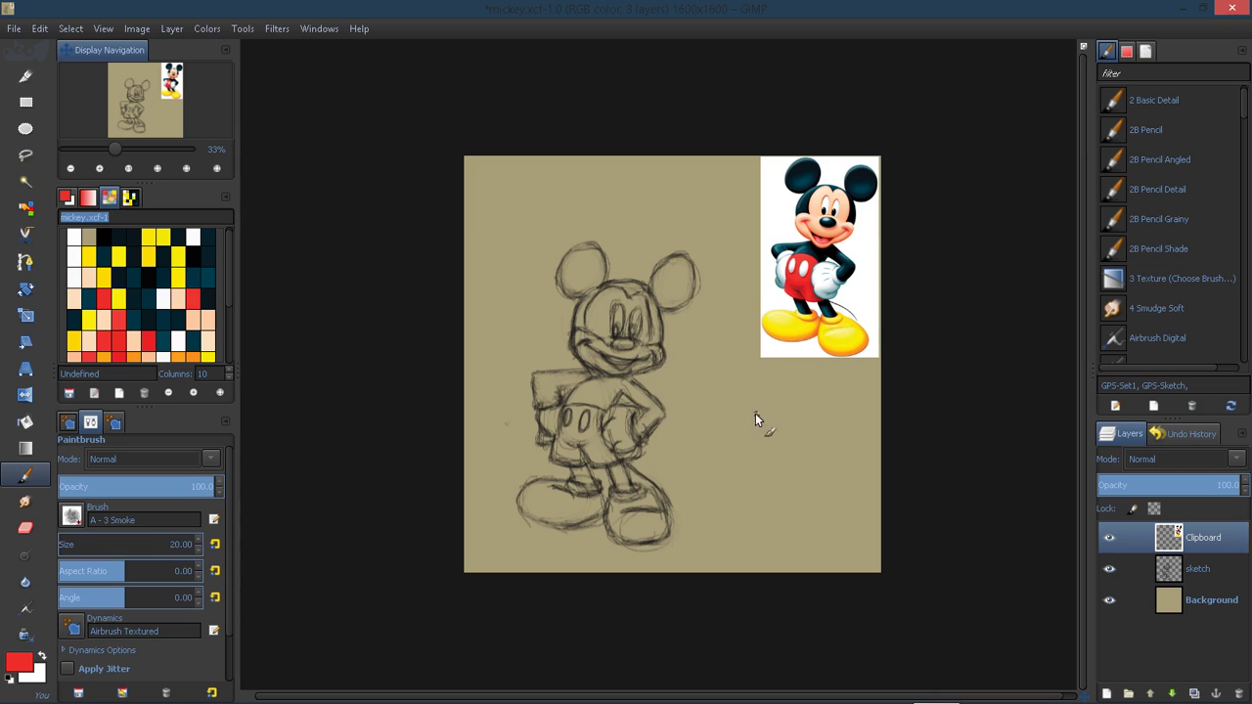
key(bracketright)
key(bracketright)
key(bracketright)
key(bracketright)
key(bracketright)
key(bracketright)
key(bracketright)
key(bracketright)
key(bracketright)
key(bracketright)
key(bracketright)
key(bracketright)
key(bracketright)
key(bracketright)
key(bracketright)
key(bracketright)
key(bracketright)
key(bracketright)
key(bracketright)
key(bracketright)
key(bracketright)
key(bracketright)
key(bracketright)
key(bracketright)
key(bracketright)
click(1202, 571)
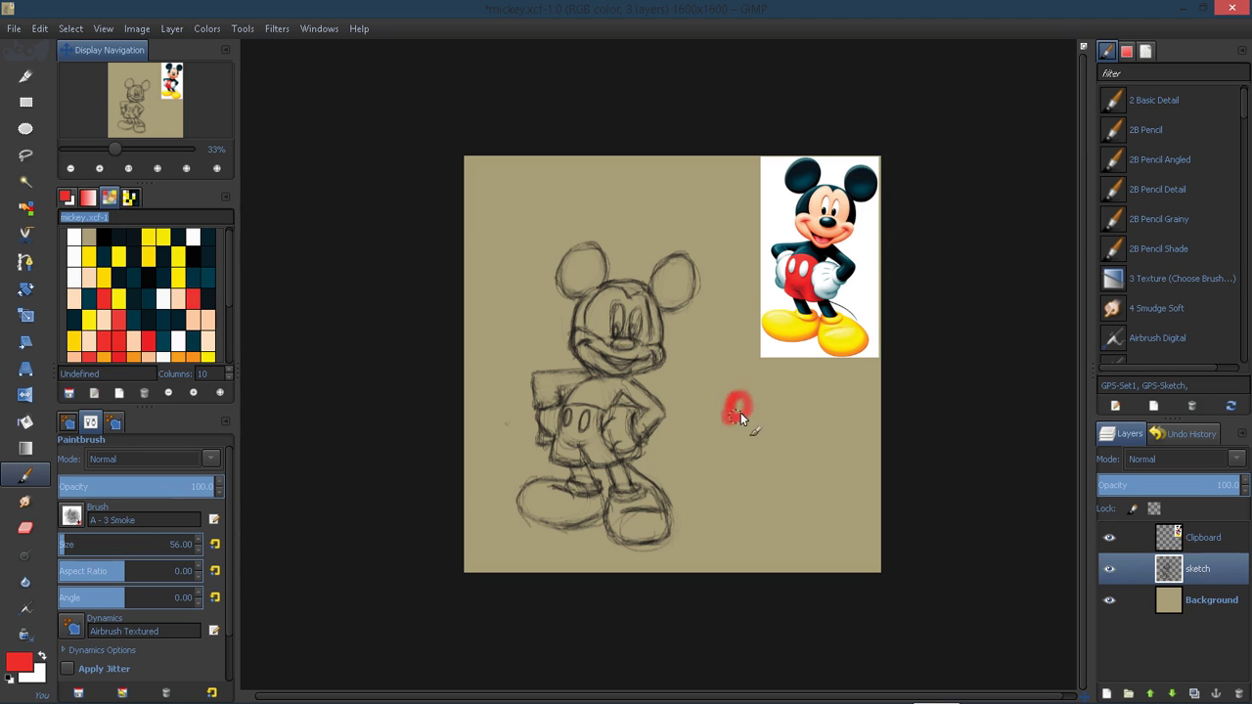
Paint a red dab, then sample Mickey's dark blue and paint an enlarged navy swatch beside it.
click(741, 413)
click(1211, 536)
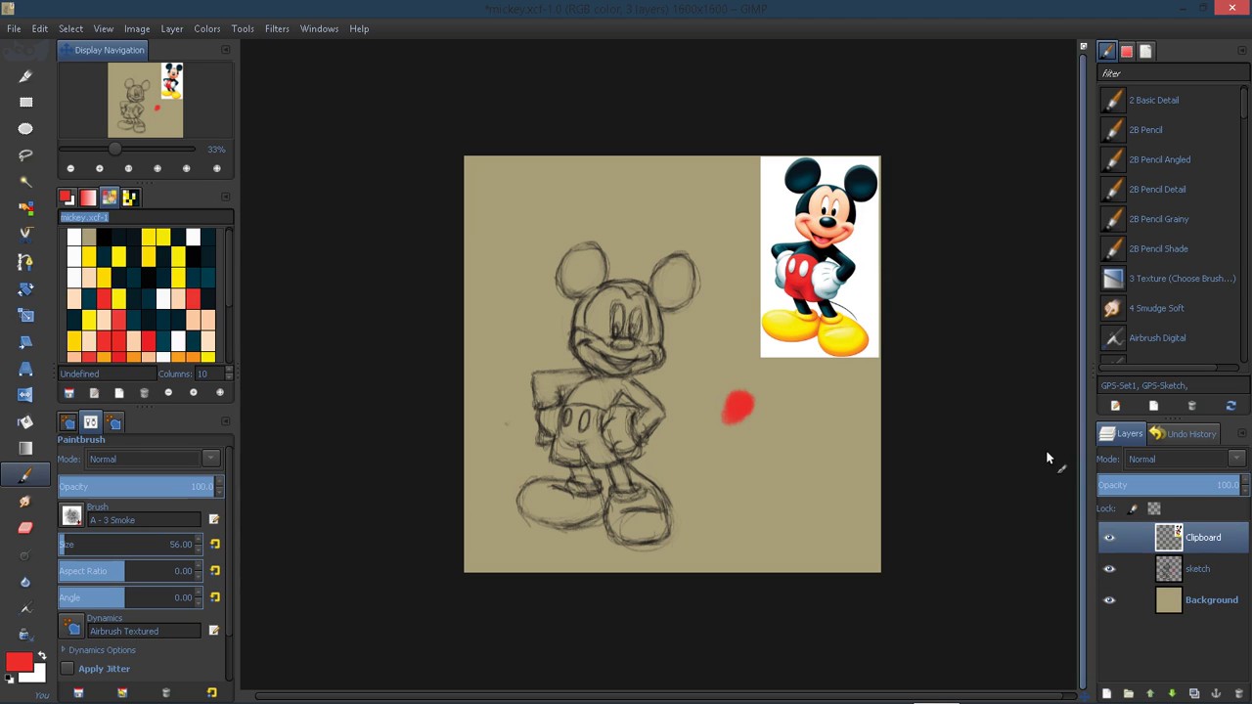
ctrl+click(813, 247)
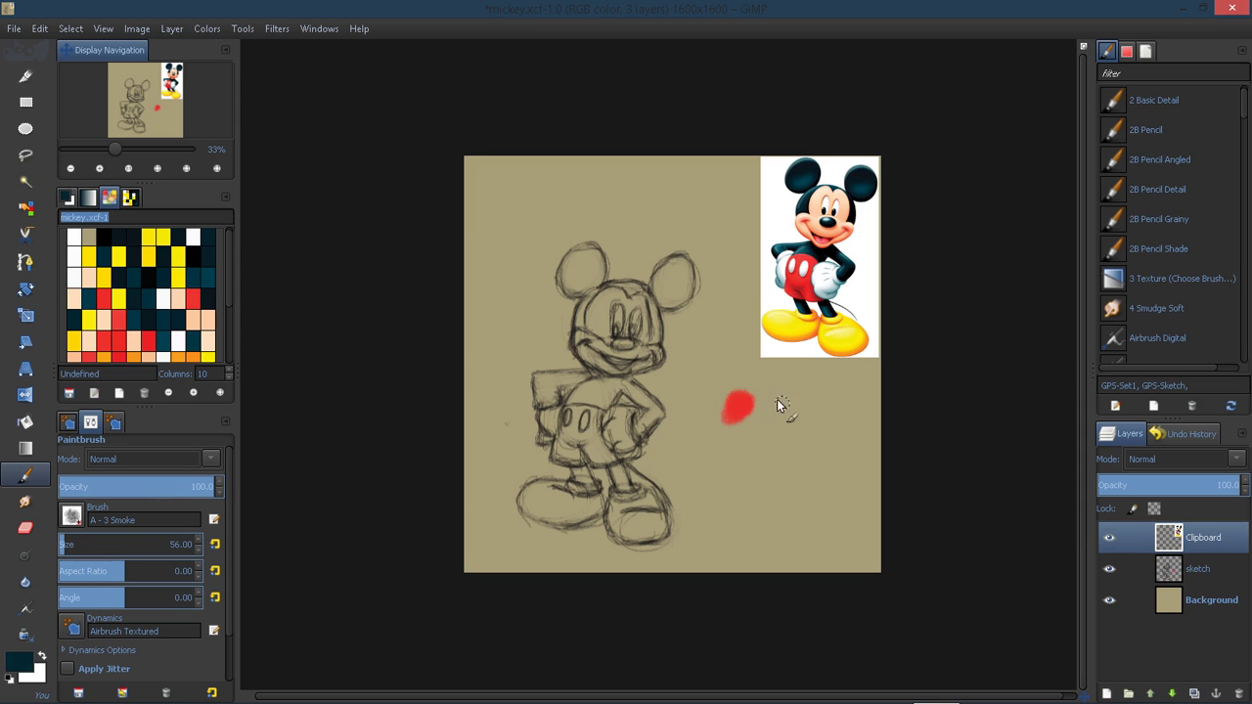
click(1197, 569)
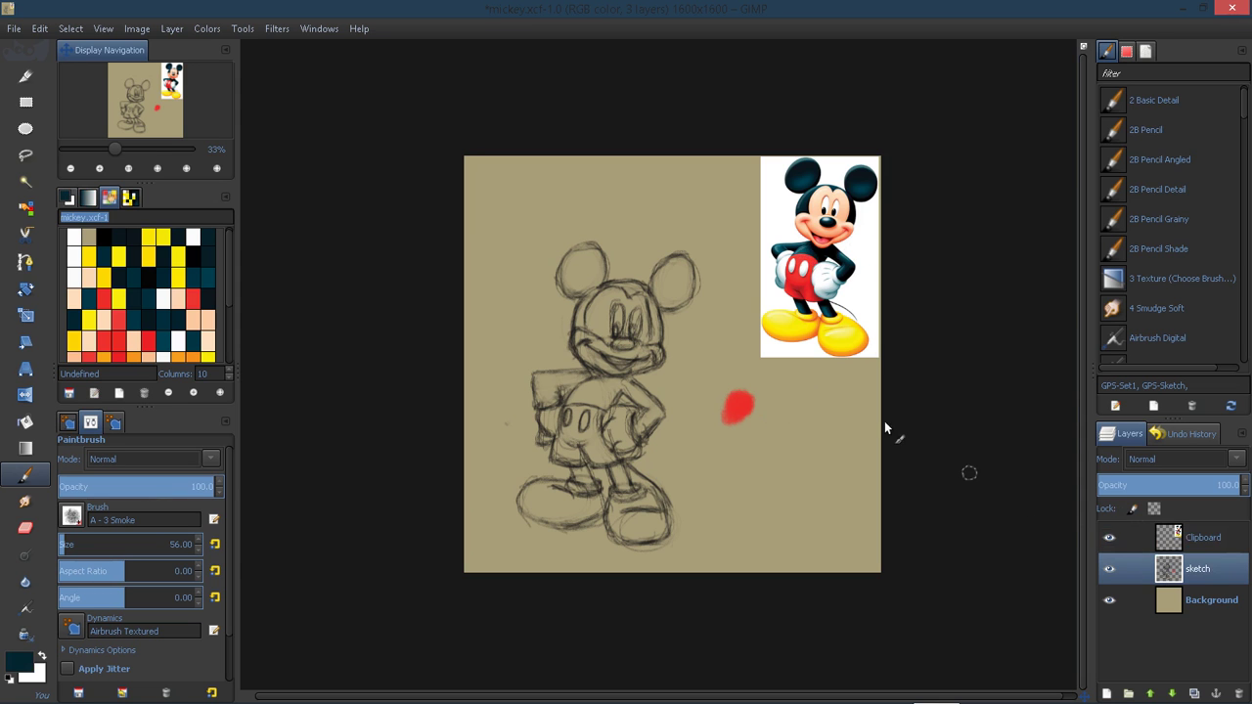
click(763, 402)
drag(751, 419, 759, 397)
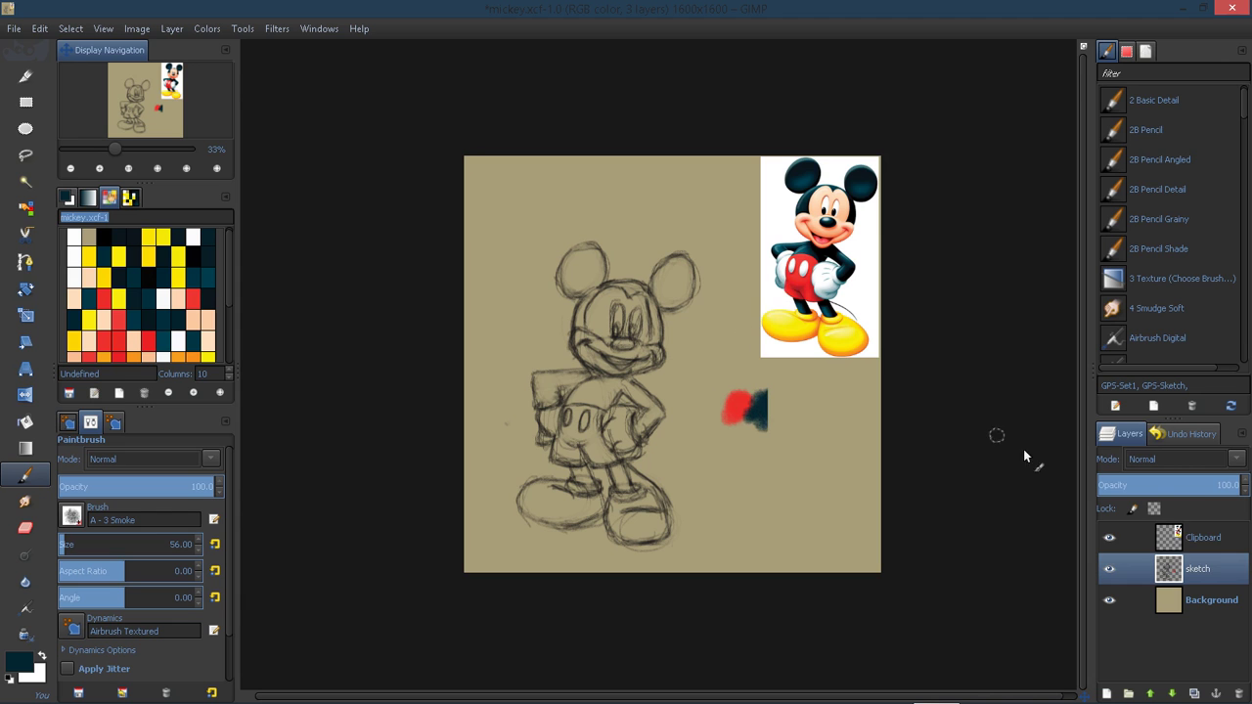
Sample yellow from Mickey's shoe and paint a yellow dab on the sketch layer, left of the red one.
key(Page_Up)
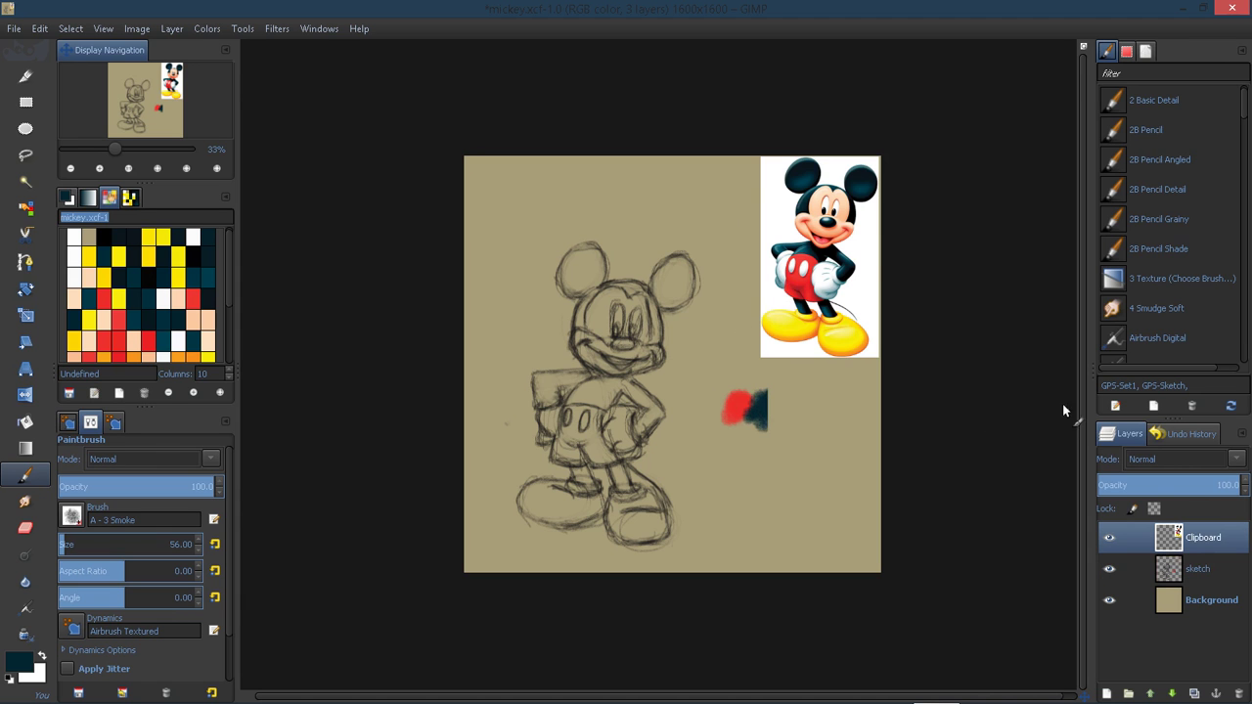
ctrl+click(839, 332)
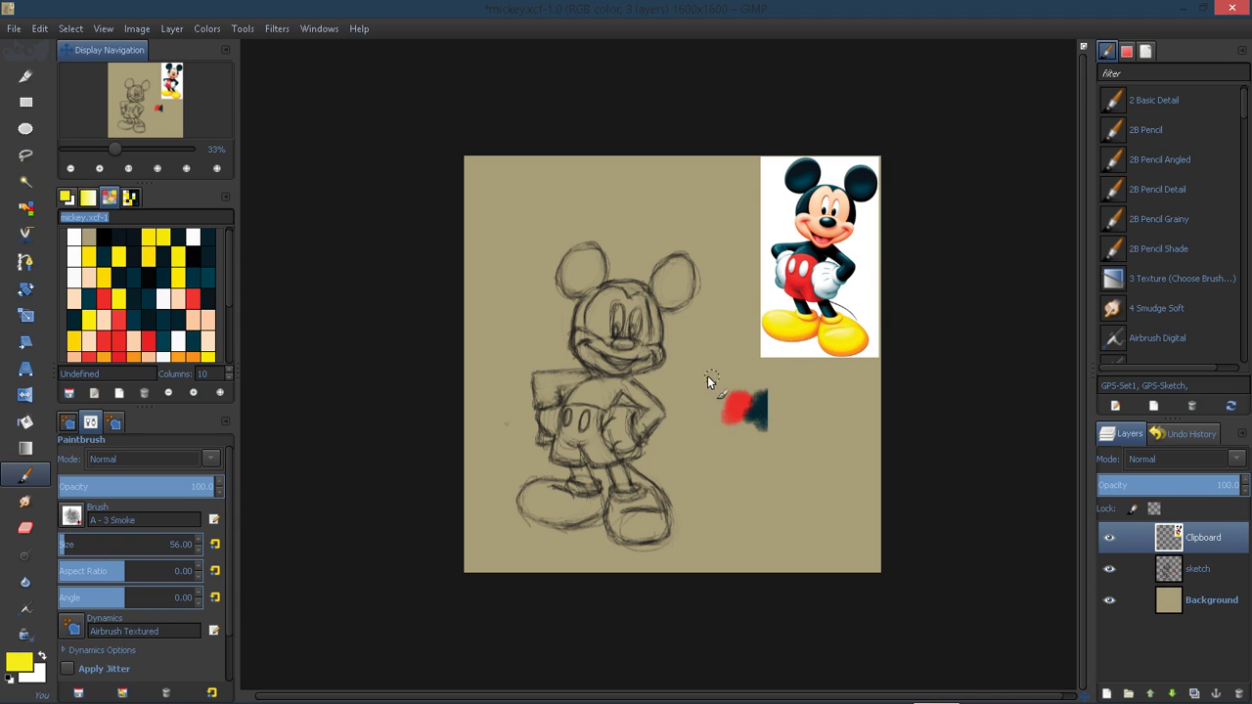
key(Page_Down)
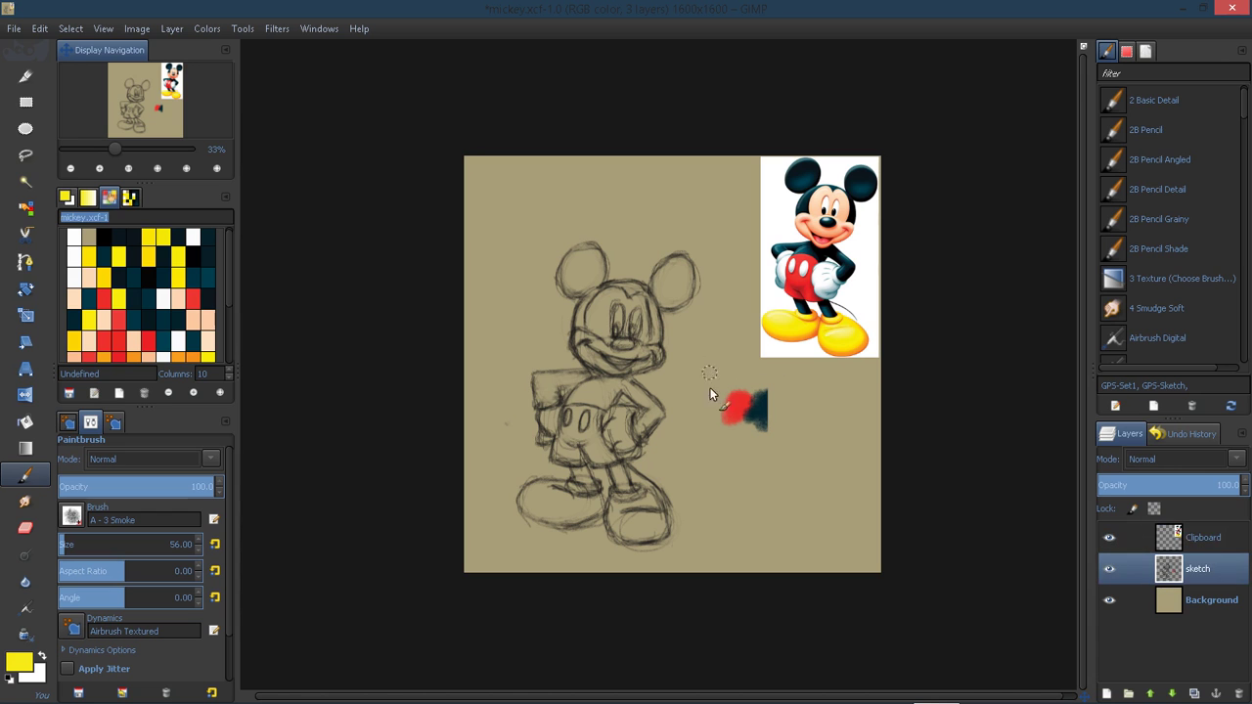
drag(710, 393, 714, 387)
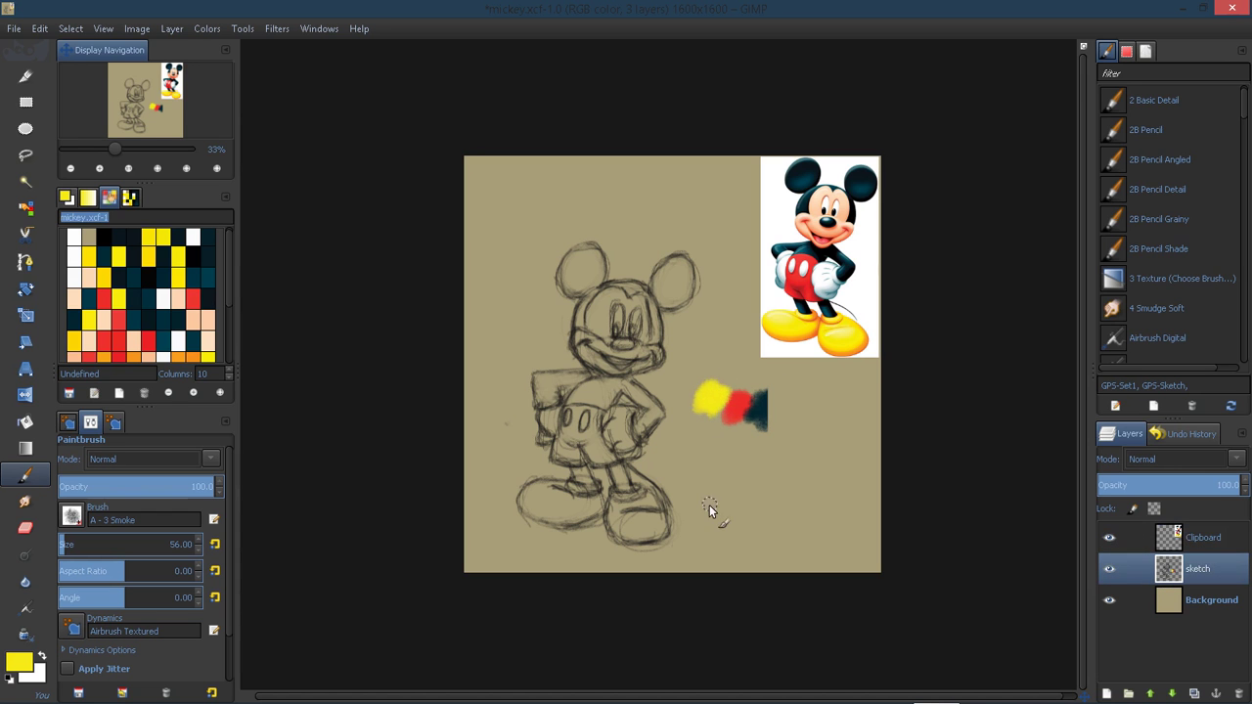